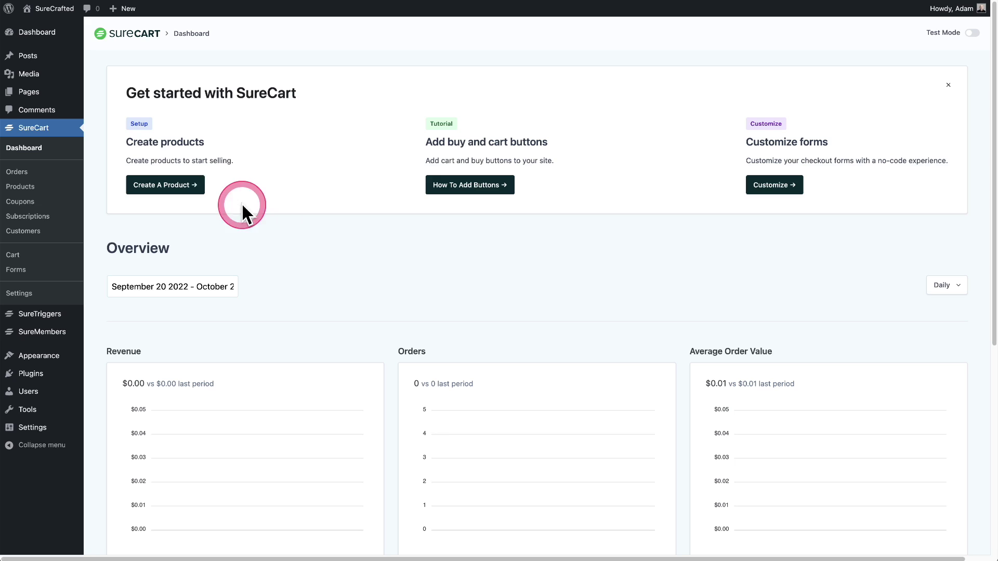
- Create a new product named Setup Fee
{"action": "left_click", "coordinate": [20, 186]}
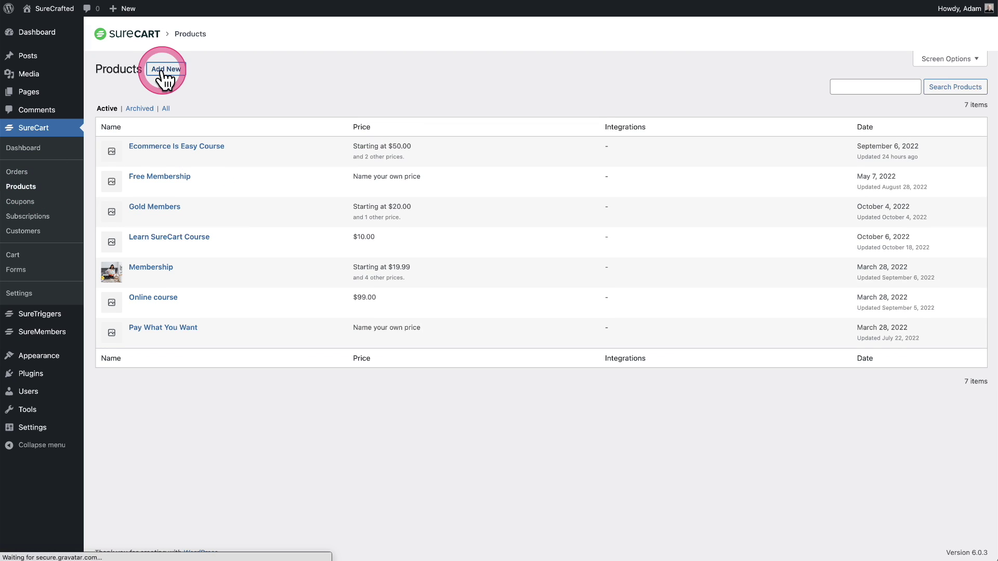
{"action": "left_click", "coordinate": [162, 71]}
{"action": "left_click", "coordinate": [439, 272]}
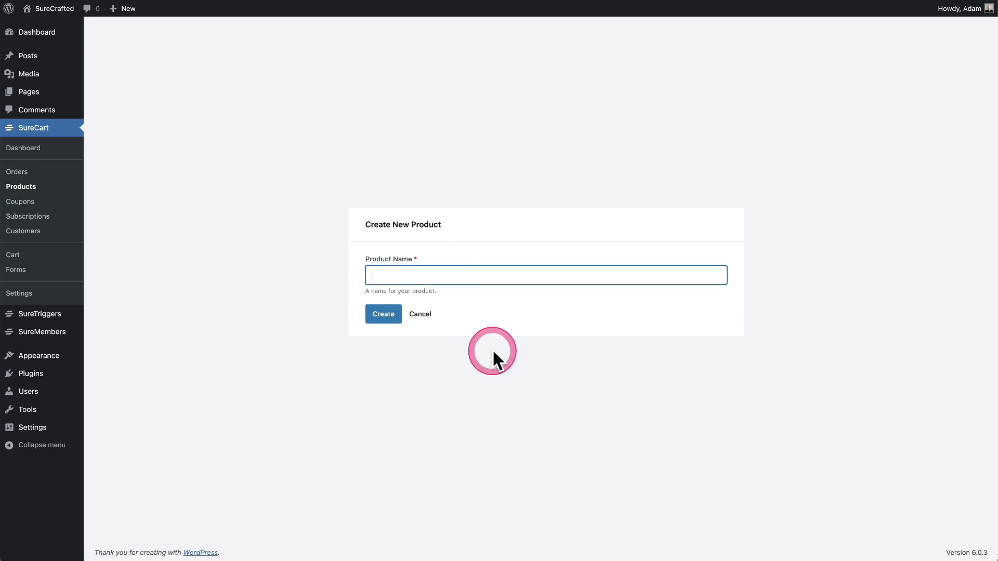
{"action": "type", "text": "Basic Plan"}
{"action": "left_click", "coordinate": [379, 313]}
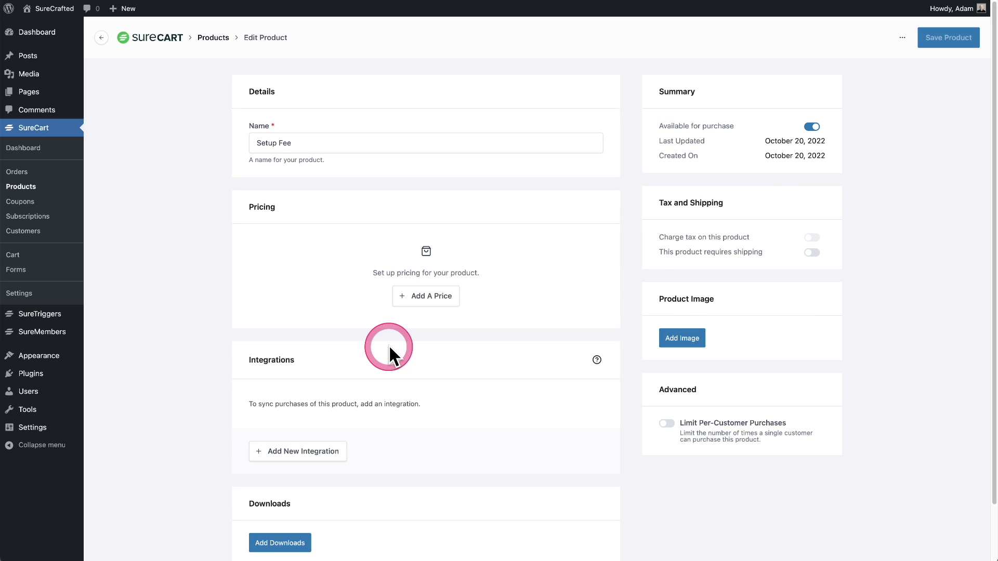
- Give the product a one-time price of $500.00
{"action": "left_click", "coordinate": [418, 300]}
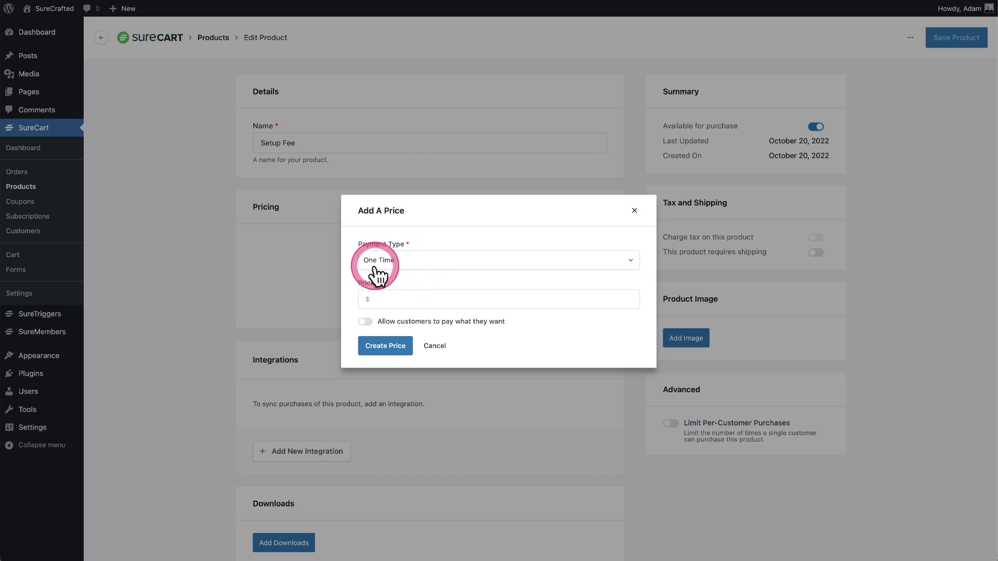
{"action": "left_click", "coordinate": [425, 297]}
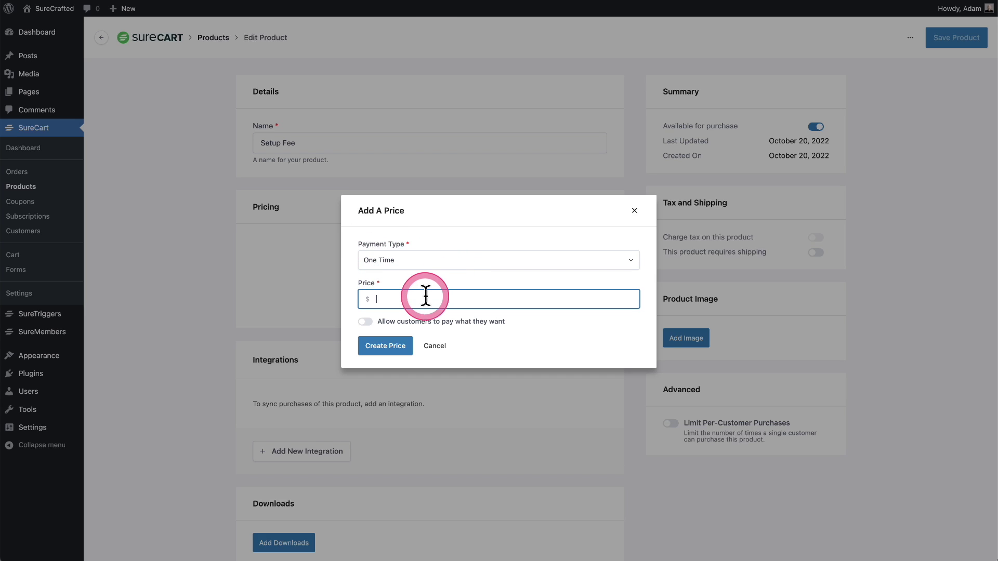
{"action": "type", "text": "500"}
{"action": "left_click", "coordinate": [387, 345]}
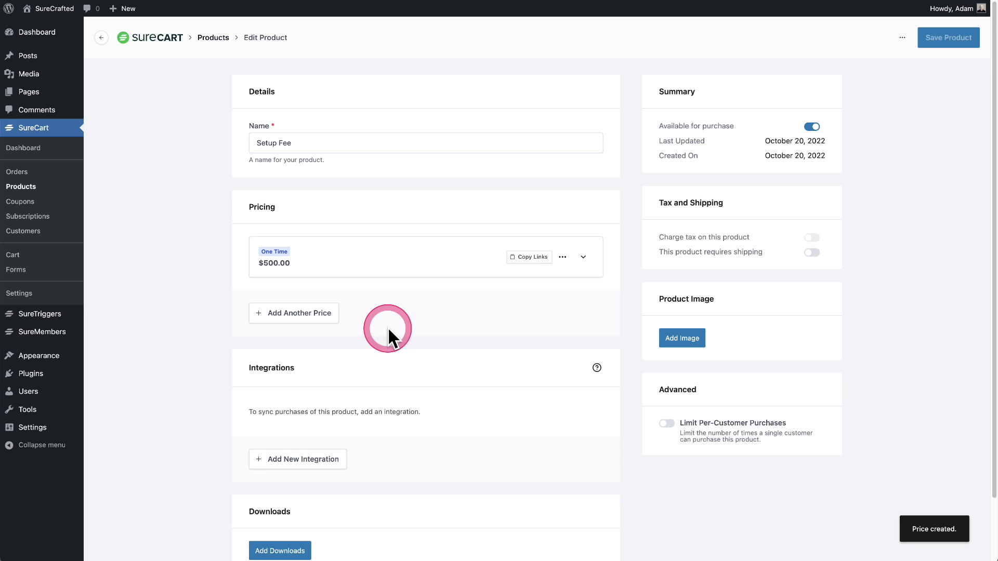
- Create a new product named Website Care Plan
{"action": "left_click", "coordinate": [33, 187]}
{"action": "left_click", "coordinate": [166, 69]}
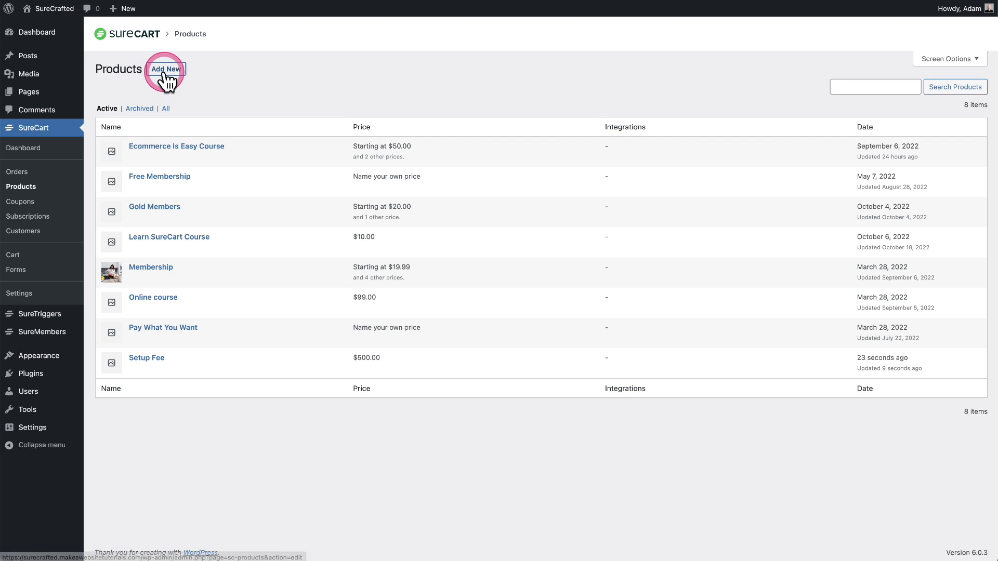
{"action": "left_click", "coordinate": [452, 279]}
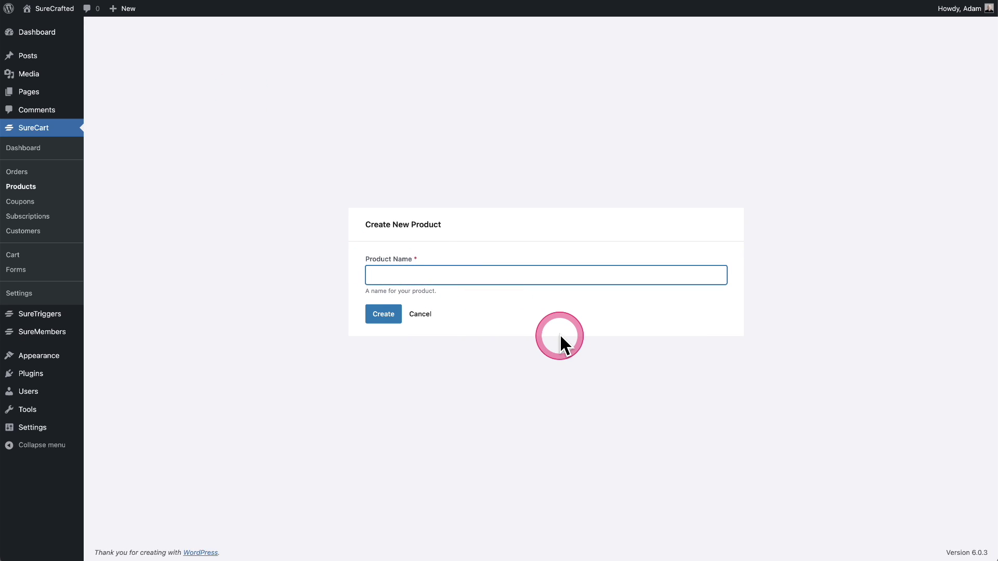
{"action": "type", "text": "Website Care Plan"}
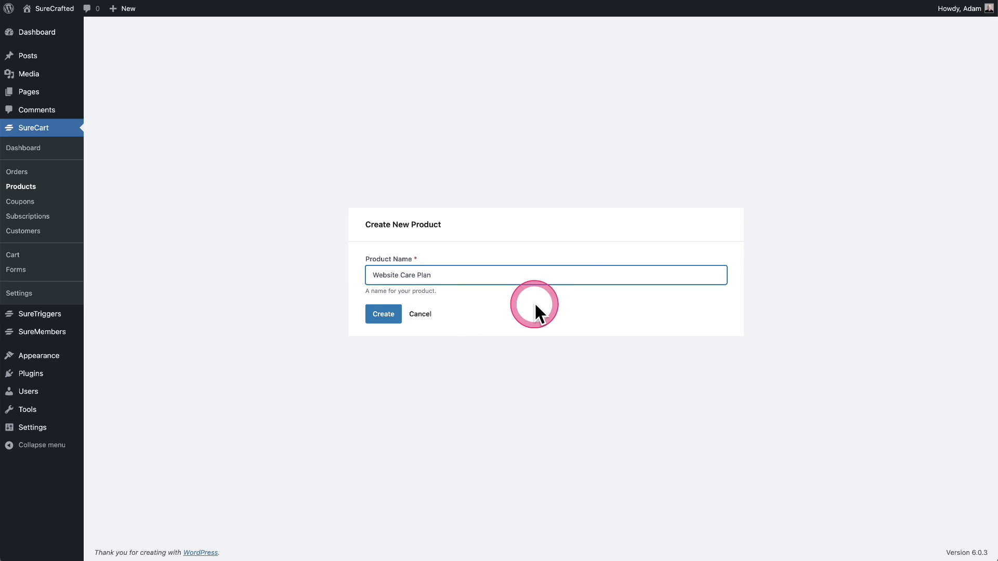
{"action": "left_click", "coordinate": [381, 318]}
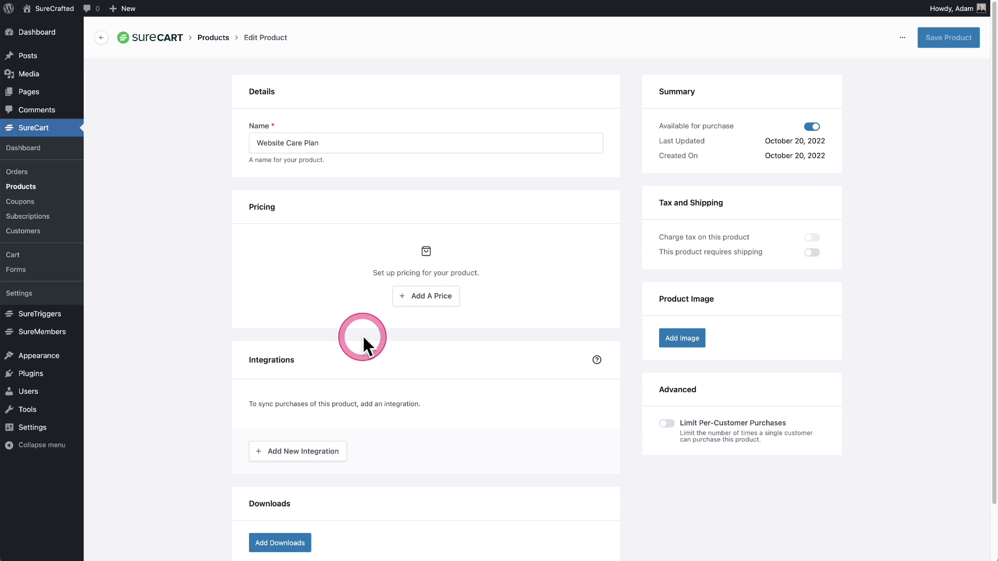
- Add a $99 subscription price billed every month, with no free trial days
{"action": "left_click", "coordinate": [434, 299]}
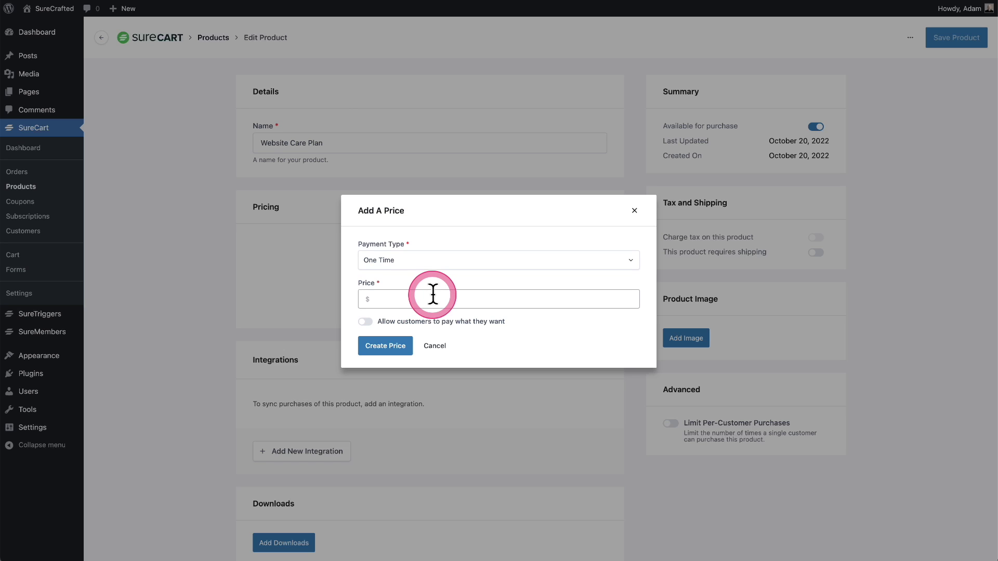
{"action": "left_click", "coordinate": [409, 263]}
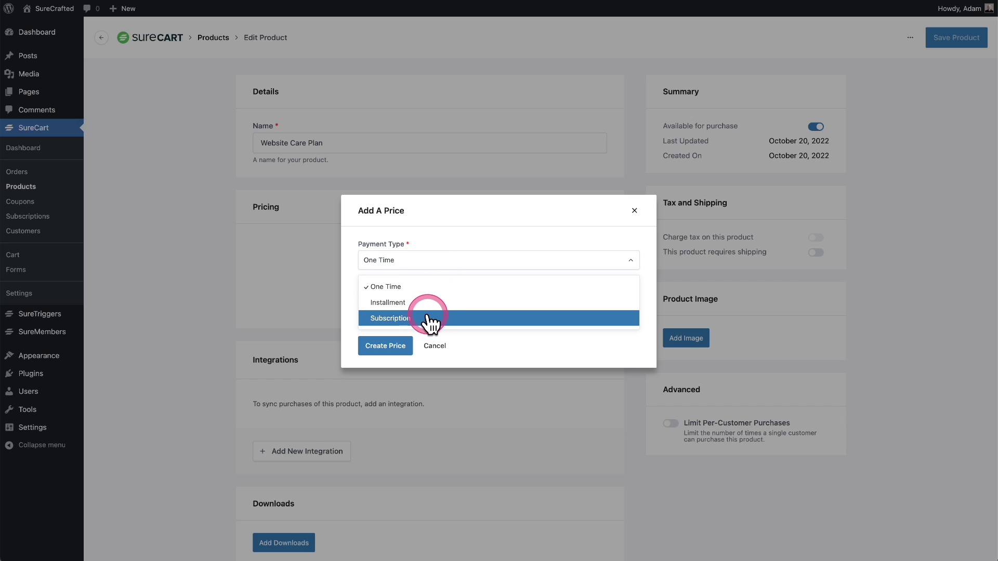
{"action": "left_click", "coordinate": [429, 319]}
{"action": "left_click", "coordinate": [402, 280]}
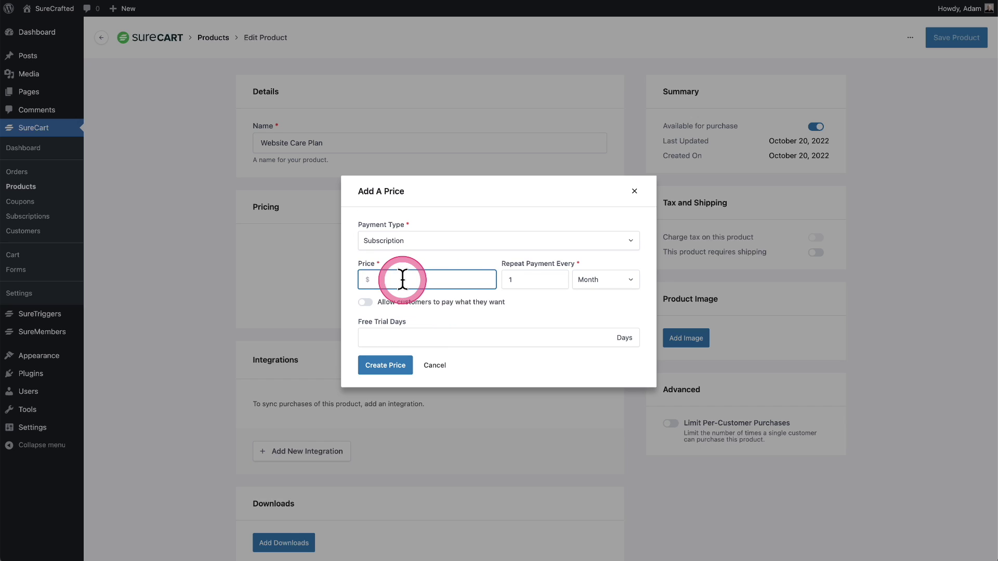
{"action": "type", "text": "99"}
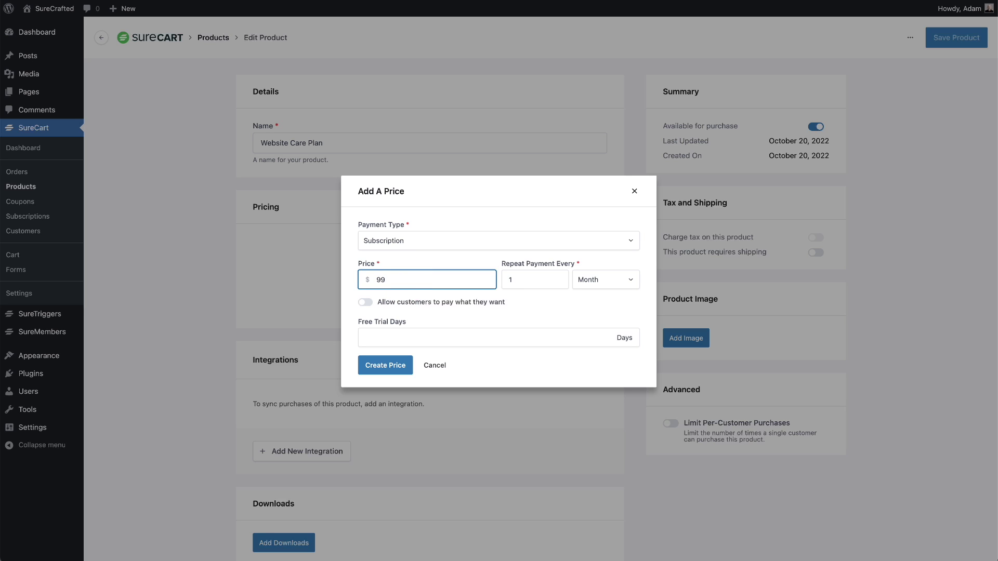
{"action": "left_click", "coordinate": [512, 337]}
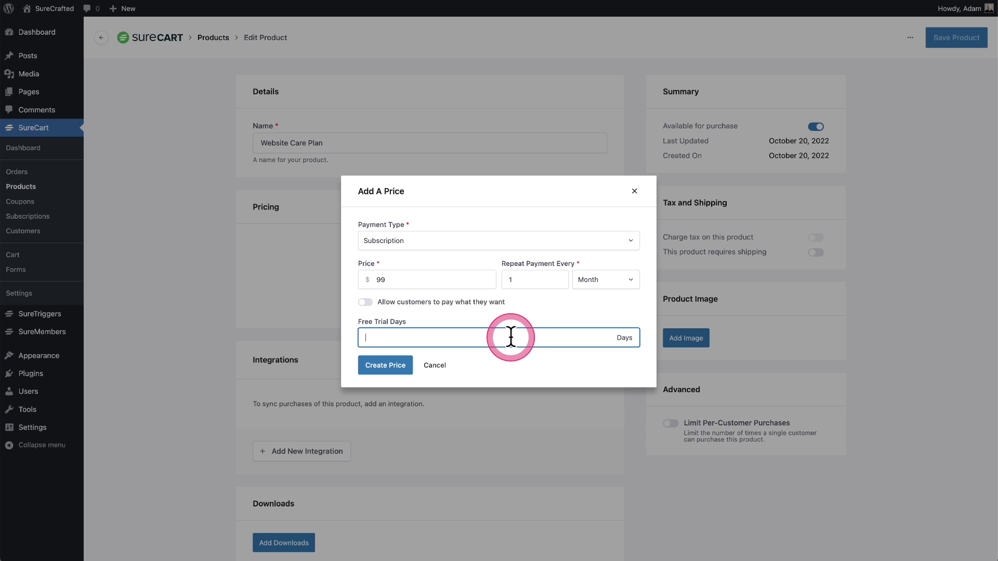
{"action": "left_click", "coordinate": [509, 358]}
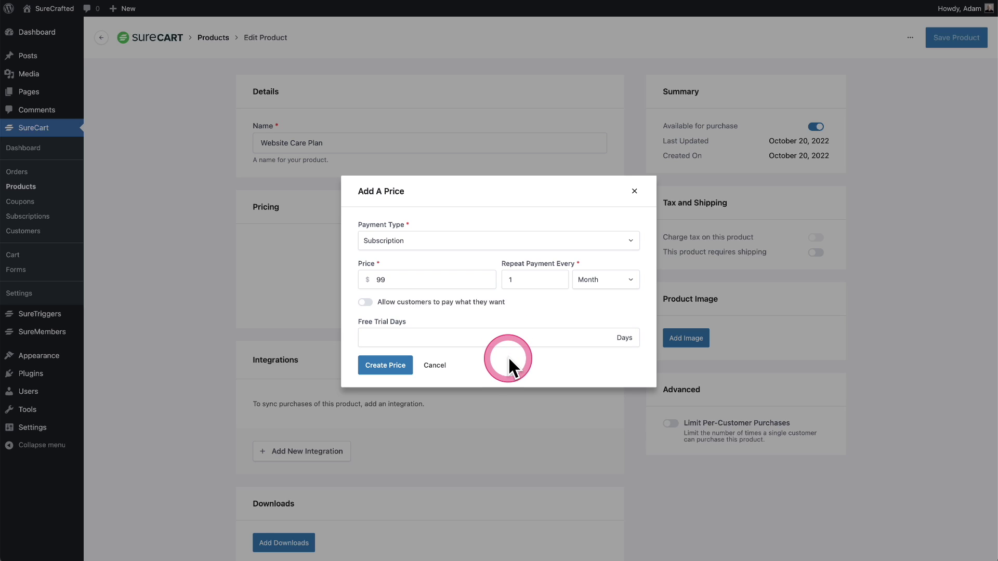
{"action": "left_click", "coordinate": [412, 284]}
{"action": "left_click", "coordinate": [414, 253]}
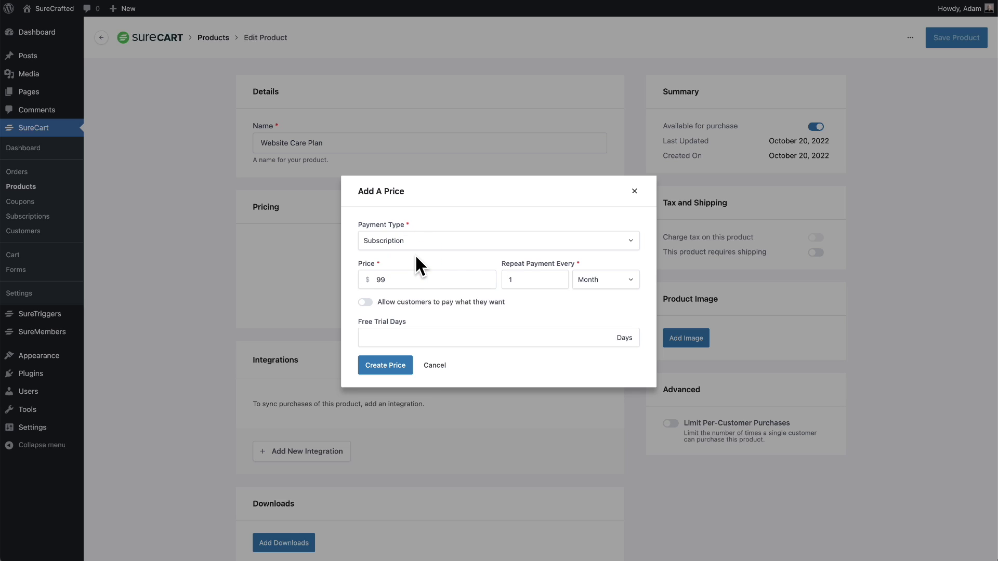
{"action": "left_click", "coordinate": [385, 366]}
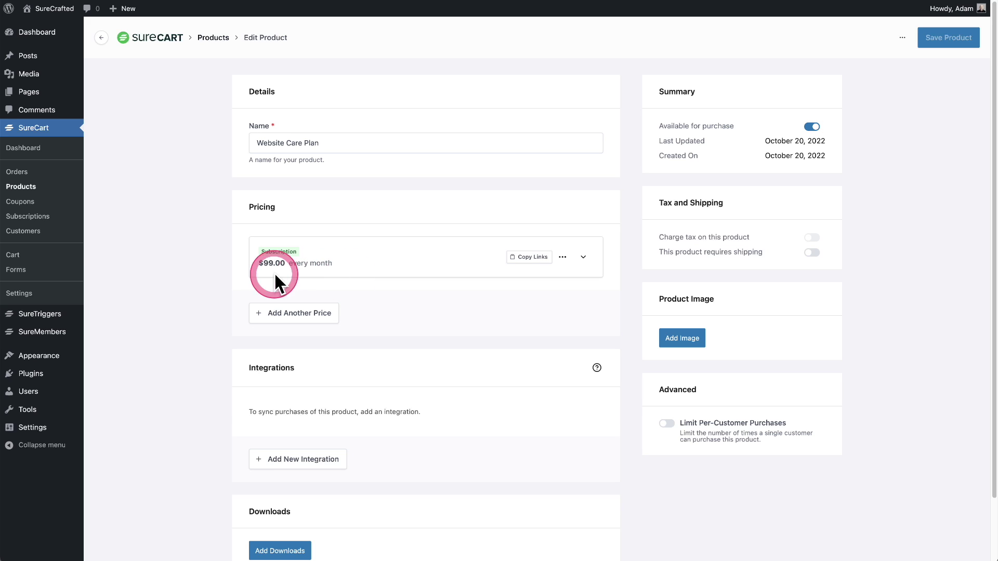
- Start a new checkout form using the Simple design
{"action": "left_click", "coordinate": [64, 271]}
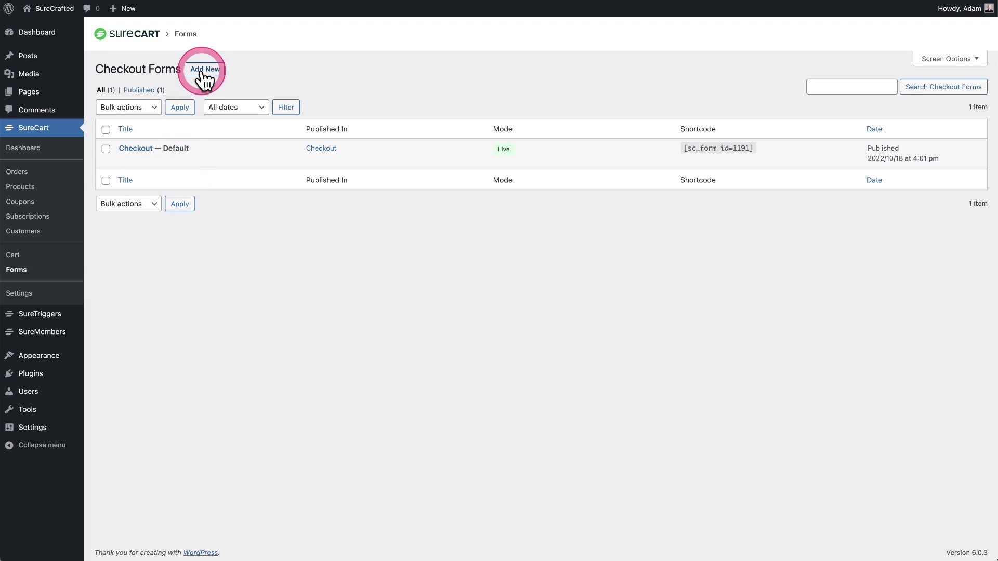
{"action": "left_click", "coordinate": [203, 72]}
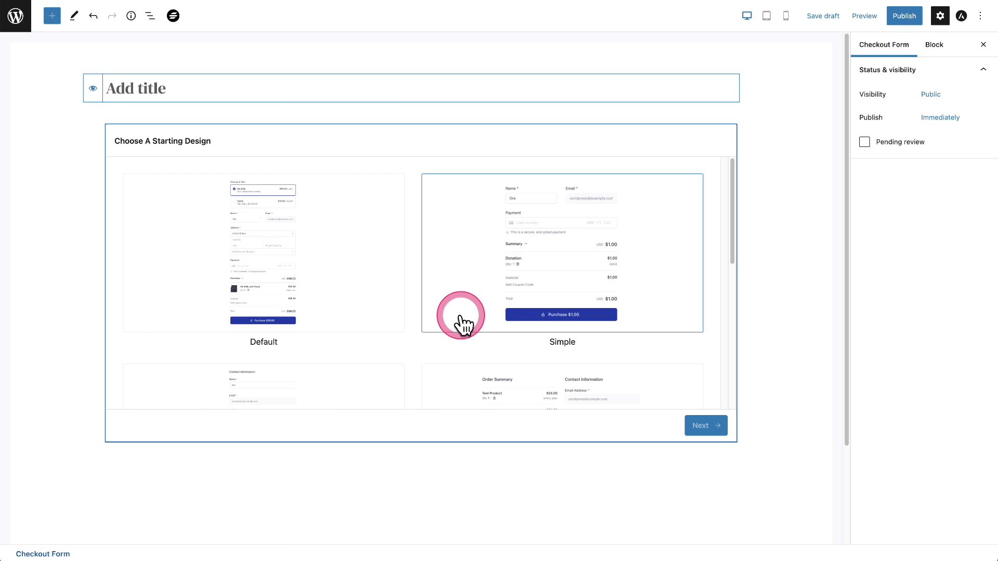
{"action": "left_click", "coordinate": [547, 275]}
{"action": "left_click", "coordinate": [698, 428]}
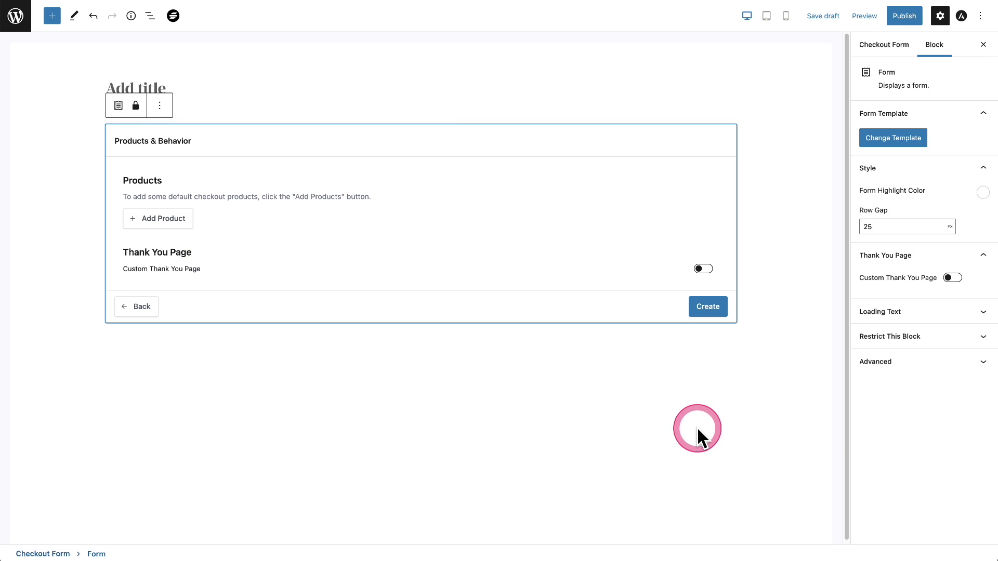
- Add the $500.00 Setup Fee and Website Care Plan products, then create the form
{"action": "left_click", "coordinate": [165, 221]}
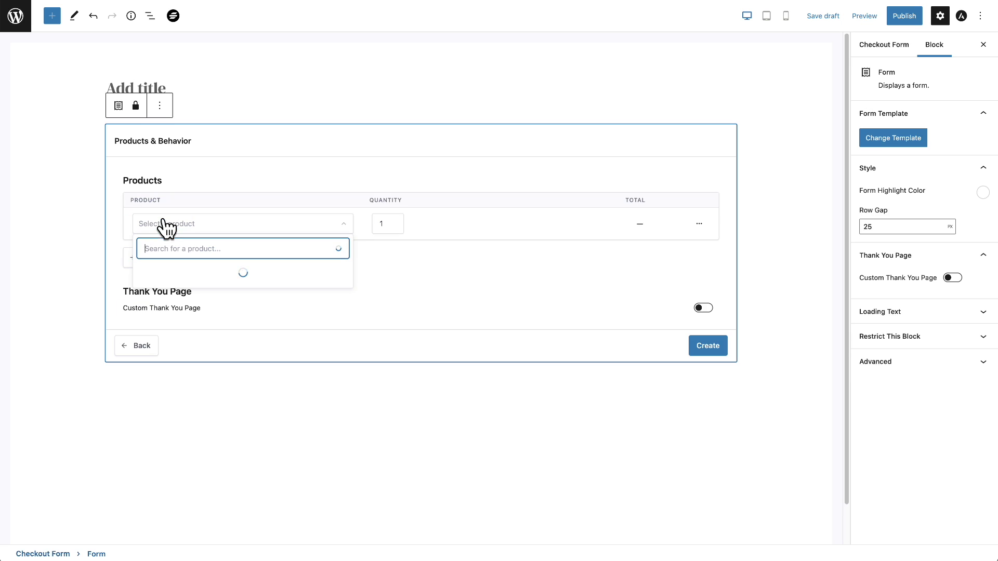
{"action": "scroll", "coordinate": [249, 306], "scroll_direction": "down", "scroll_amount": 5}
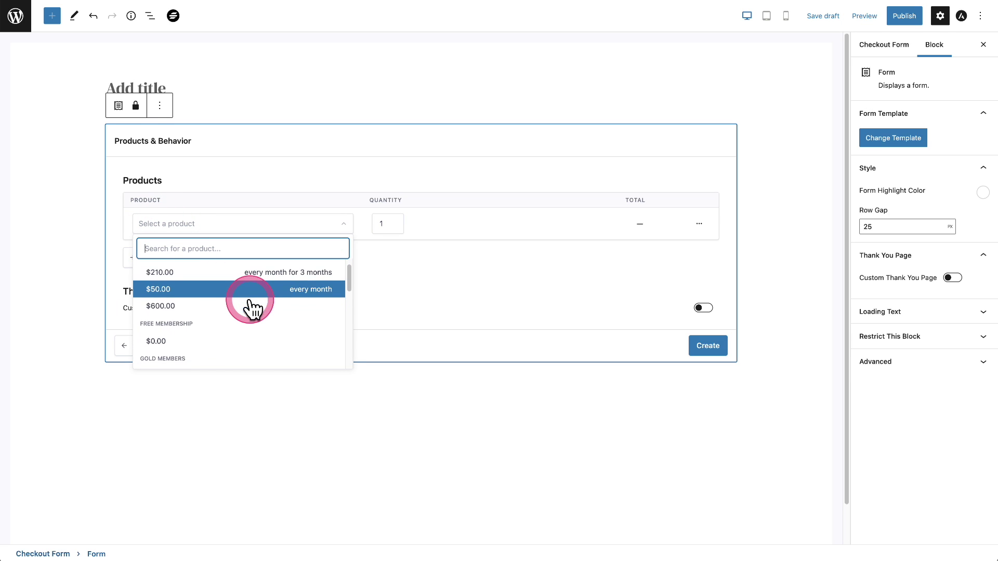
{"action": "scroll", "coordinate": [253, 311], "scroll_direction": "down", "scroll_amount": 4}
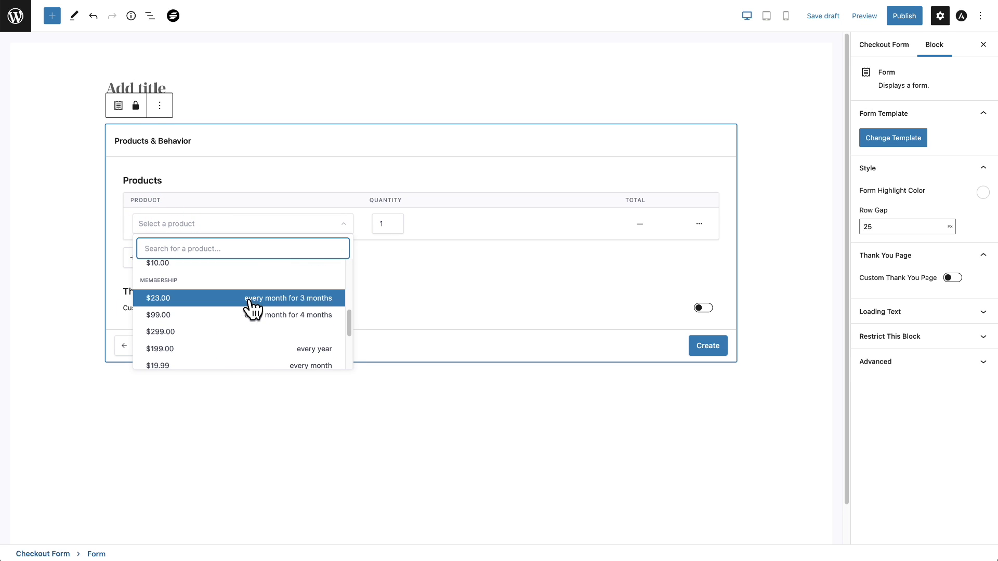
{"action": "left_click", "coordinate": [177, 318]}
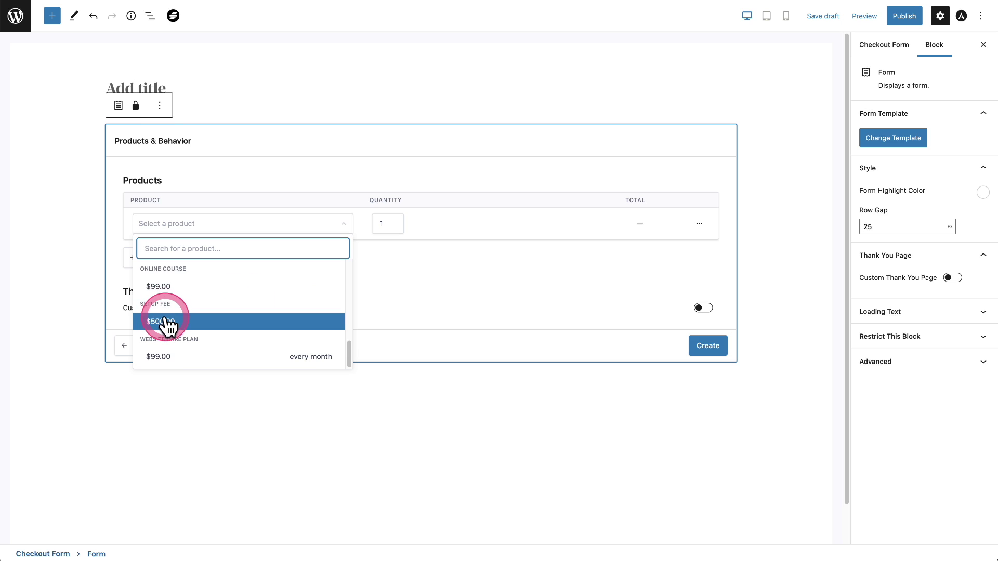
{"action": "left_click", "coordinate": [178, 258]}
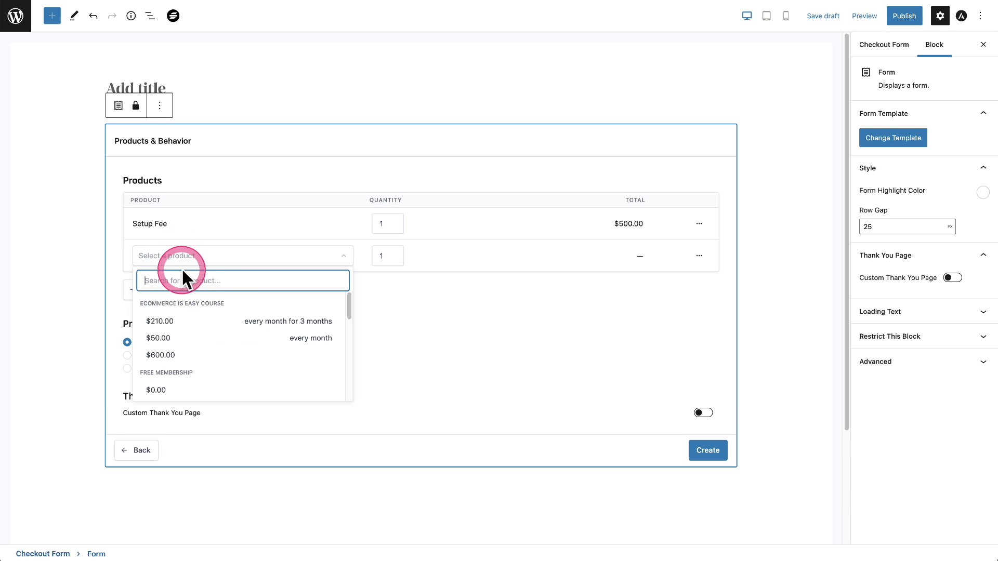
{"action": "scroll", "coordinate": [243, 326], "scroll_direction": "down", "scroll_amount": 10}
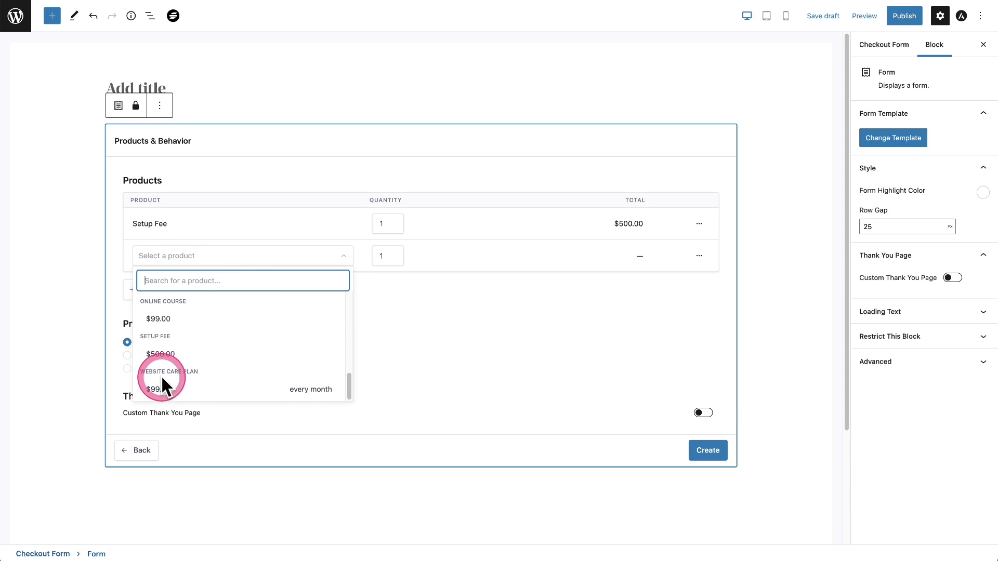
{"action": "left_click", "coordinate": [205, 389]}
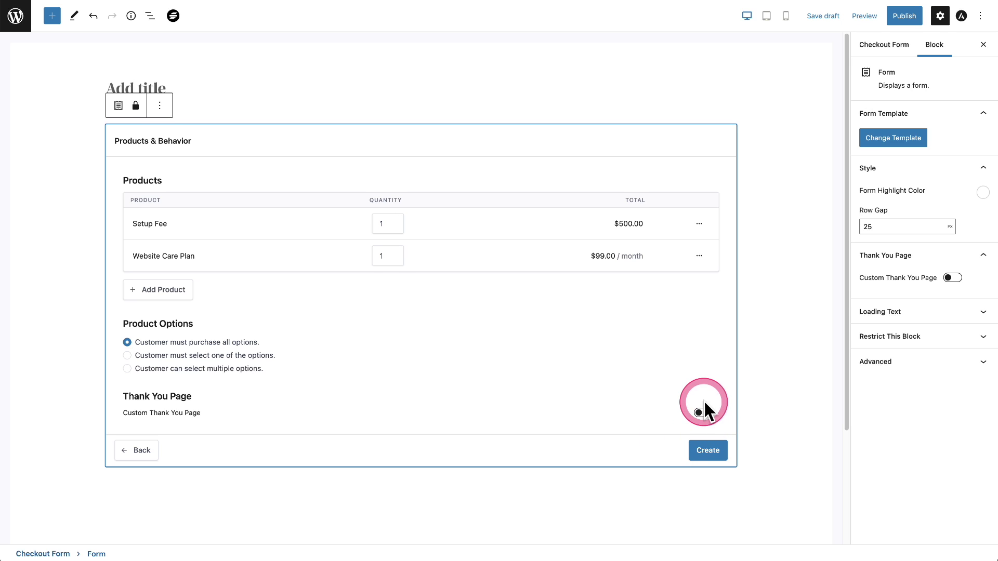
{"action": "left_click", "coordinate": [699, 451]}
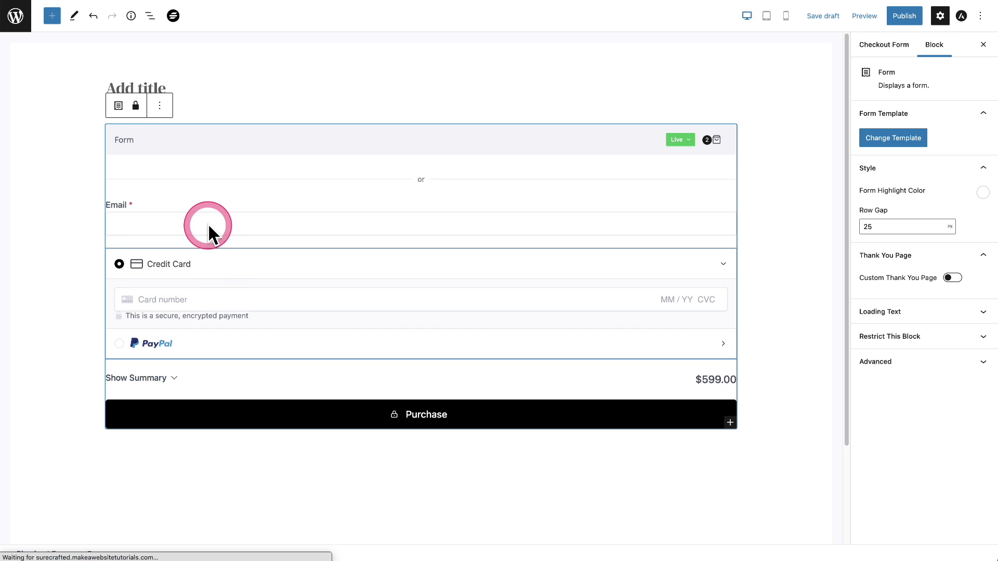
- Title the page 'Website Package'
{"action": "left_click", "coordinate": [198, 86]}
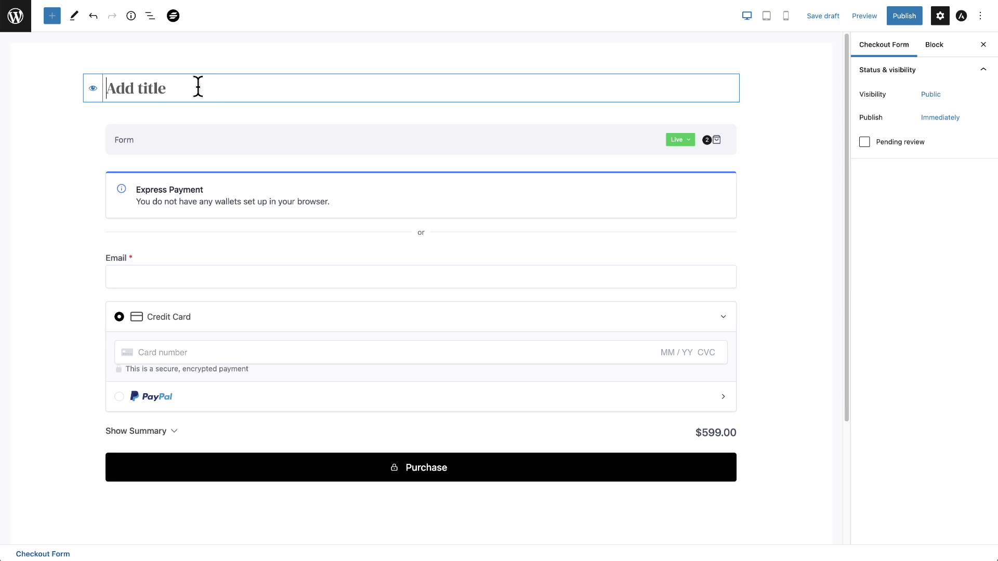
{"action": "type", "text": "Website Package"}
{"action": "left_click", "coordinate": [215, 132]}
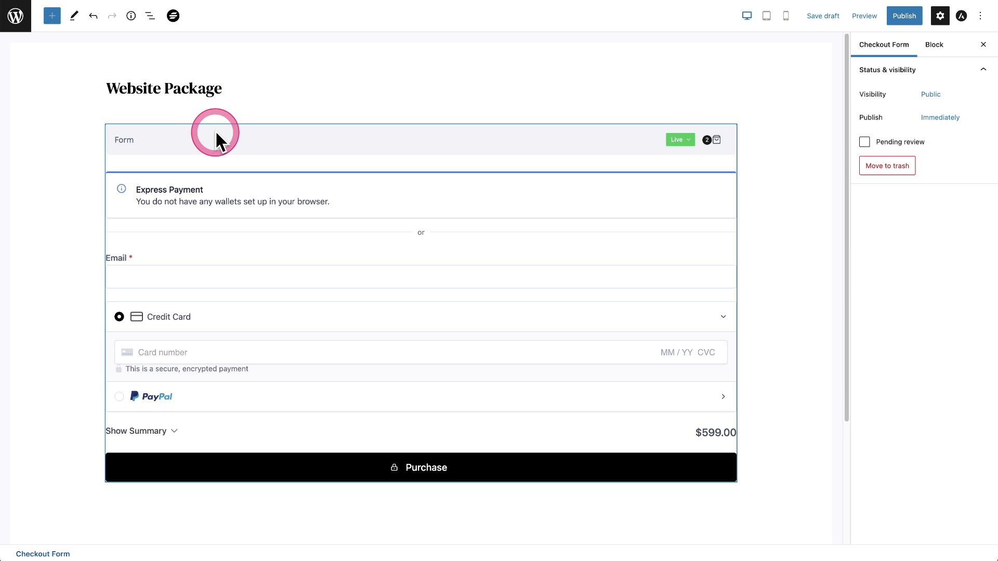
{"action": "left_click", "coordinate": [213, 130]}
- Delete the Express Payment block from the form
{"action": "left_click", "coordinate": [150, 19]}
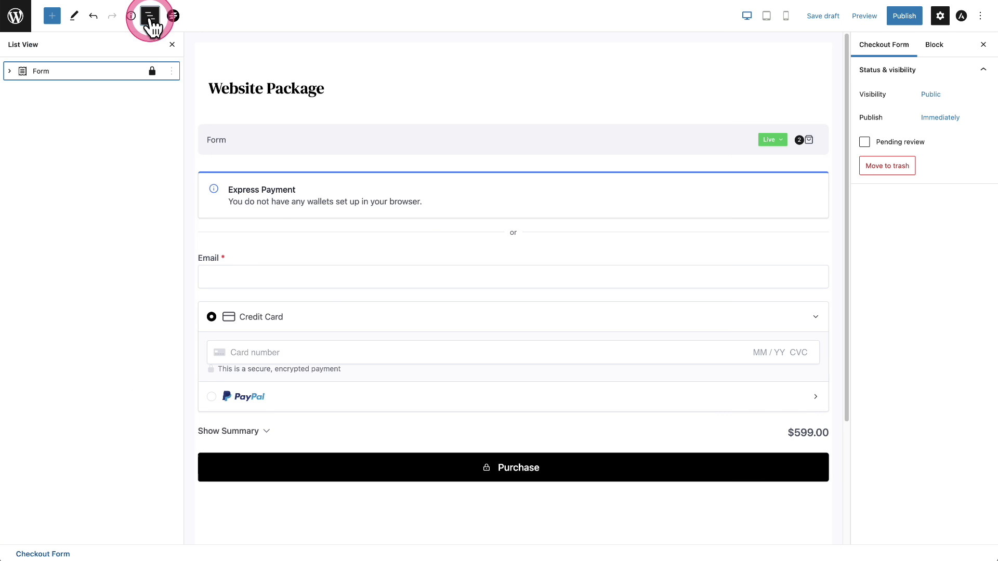
{"action": "left_click", "coordinate": [48, 51]}
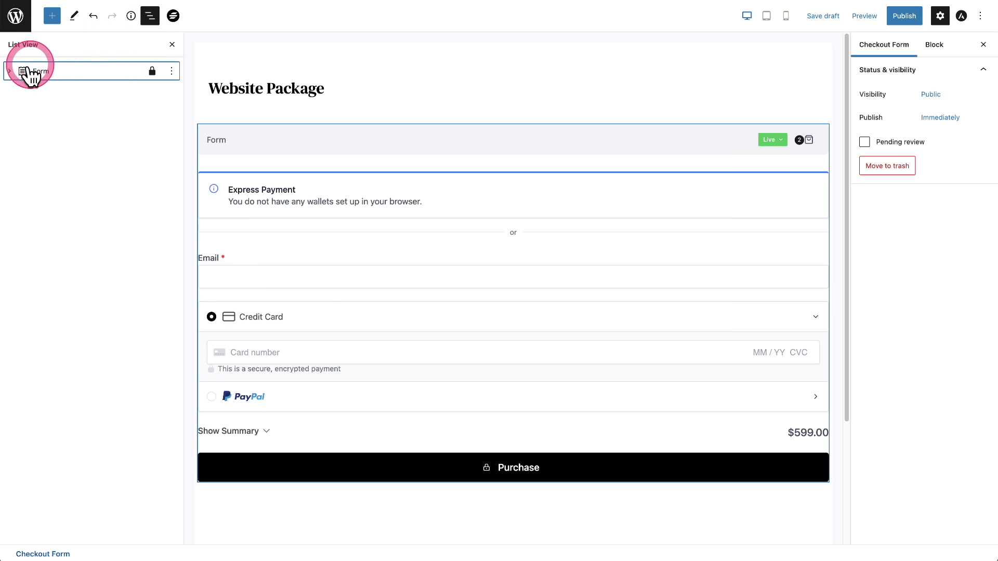
{"action": "left_click", "coordinate": [10, 71]}
{"action": "left_click", "coordinate": [88, 89]}
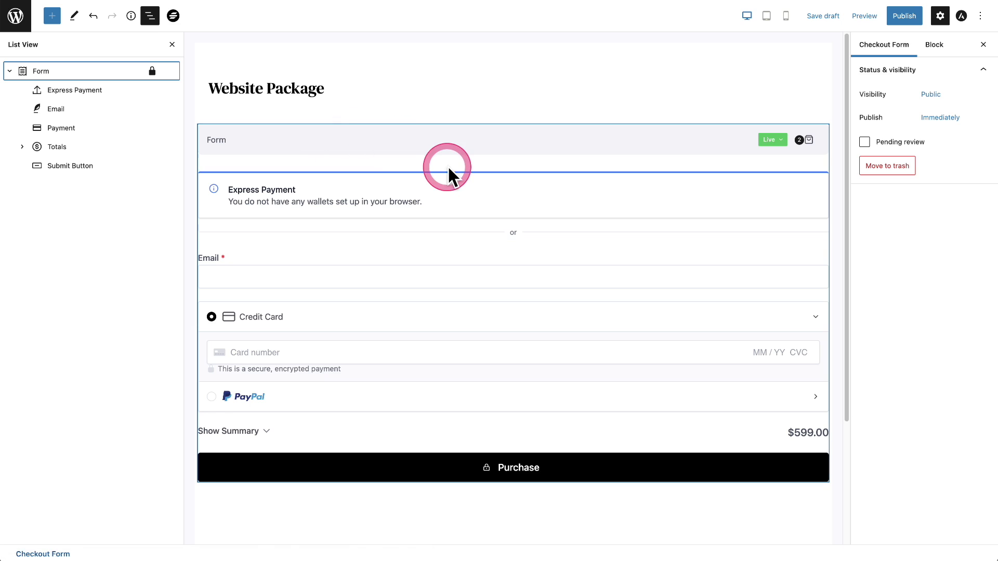
{"action": "left_click", "coordinate": [85, 92]}
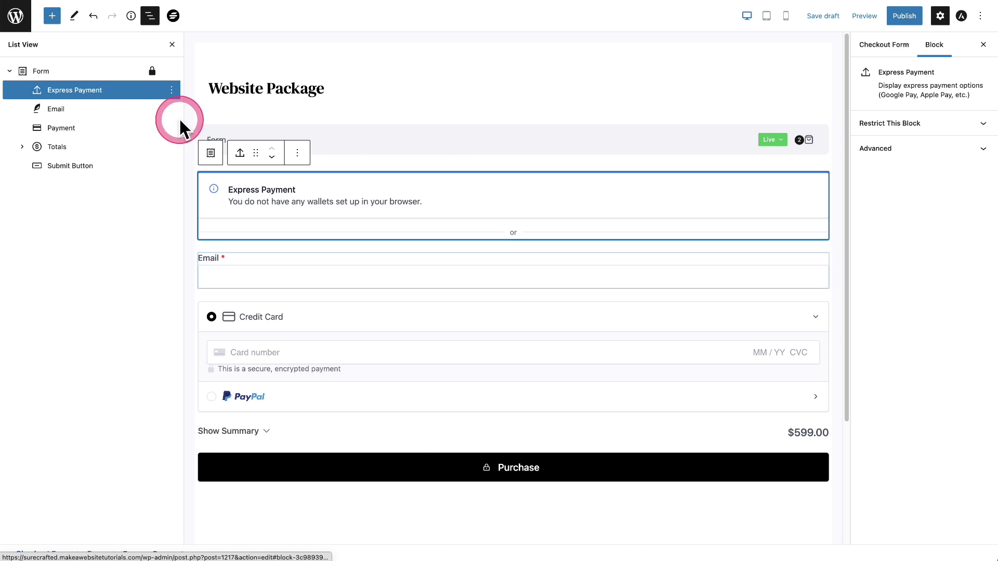
{"action": "left_click", "coordinate": [297, 152]}
{"action": "left_click", "coordinate": [327, 209]}
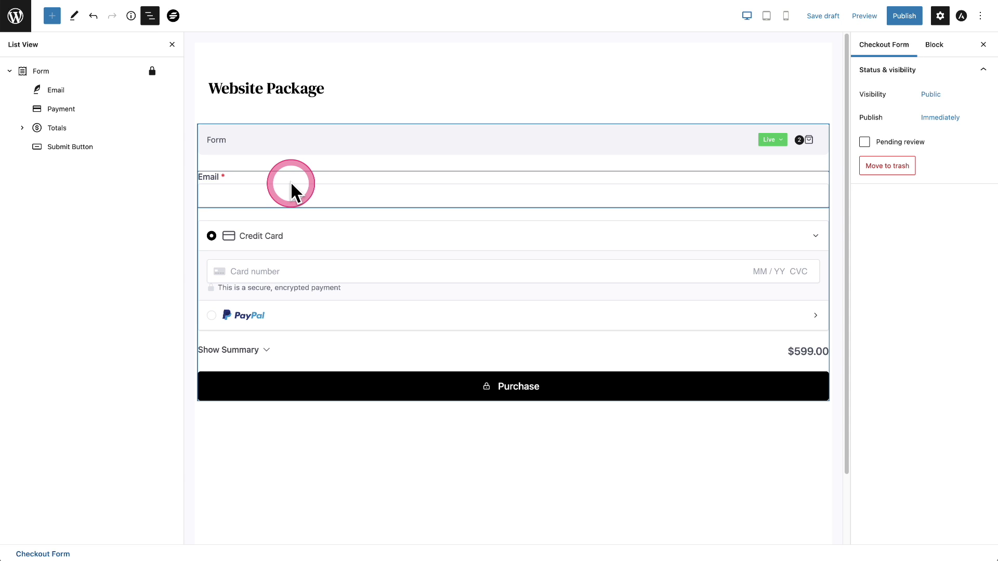
- Insert a Name field block below the Email field
{"action": "left_click", "coordinate": [323, 179]}
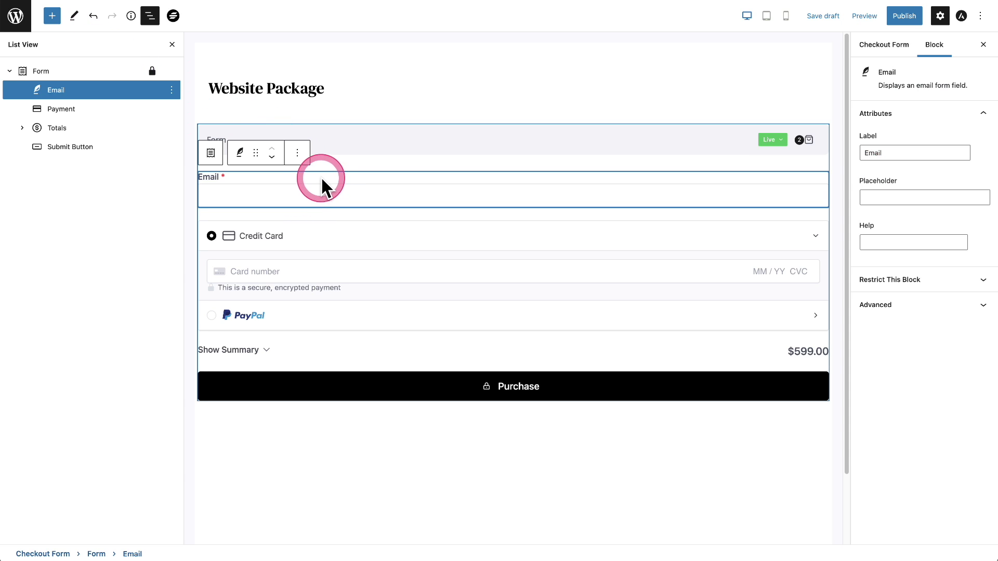
{"action": "left_click", "coordinate": [52, 16]}
{"action": "scroll", "coordinate": [109, 219], "scroll_direction": "down", "scroll_amount": 10}
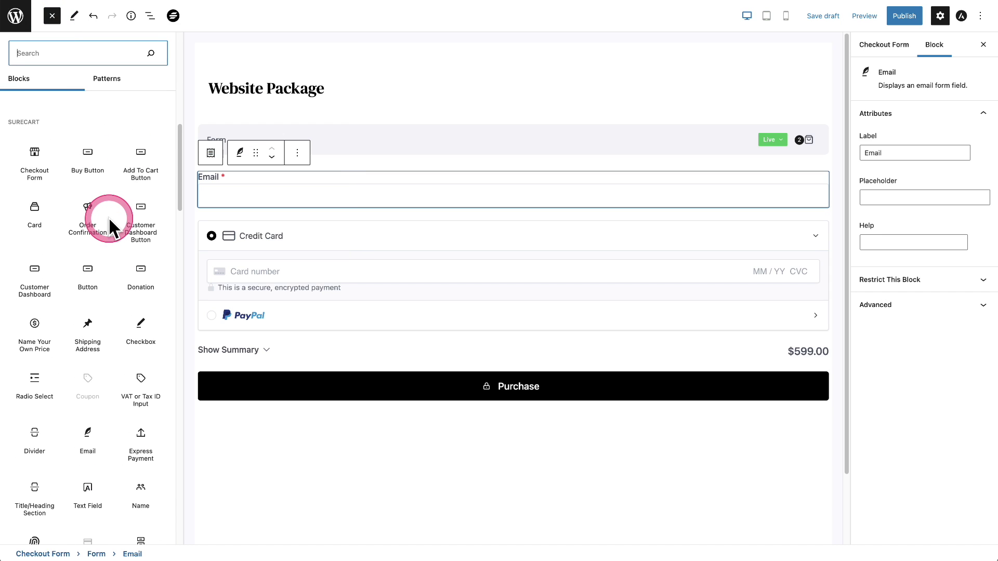
{"action": "scroll", "coordinate": [117, 346], "scroll_direction": "down", "scroll_amount": 1}
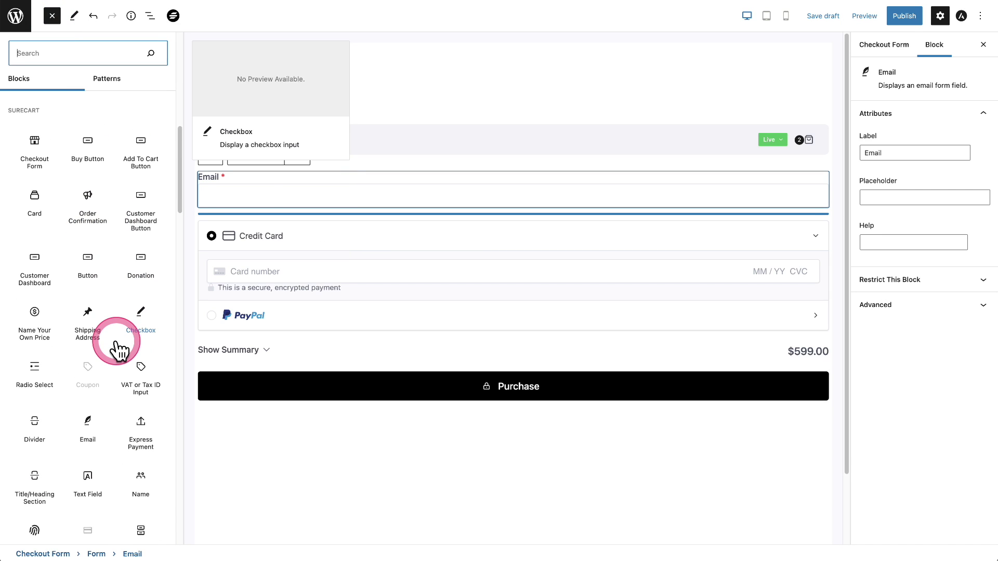
{"action": "scroll", "coordinate": [119, 349], "scroll_direction": "down", "scroll_amount": 2}
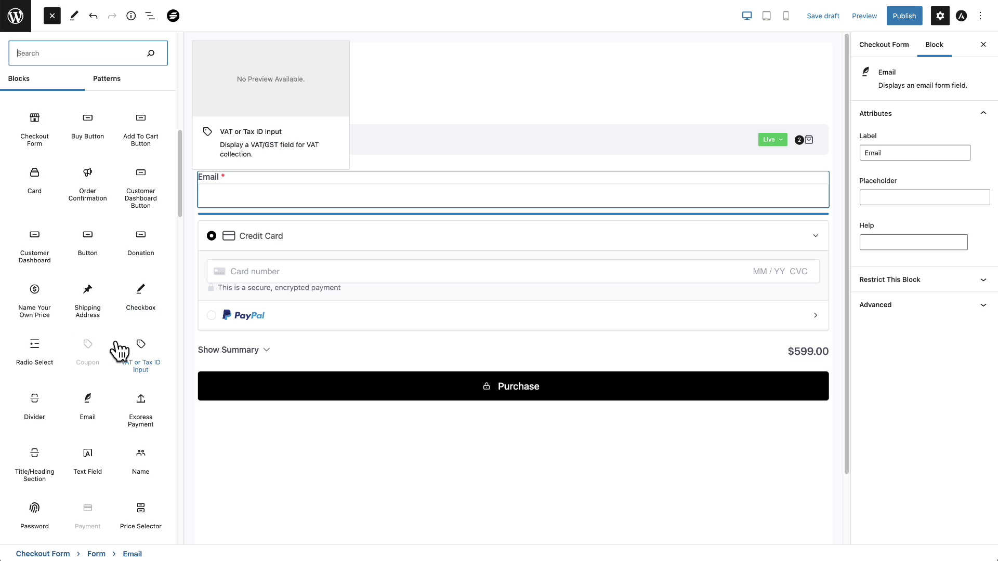
{"action": "scroll", "coordinate": [115, 349], "scroll_direction": "down", "scroll_amount": 4}
{"action": "left_click", "coordinate": [139, 358]}
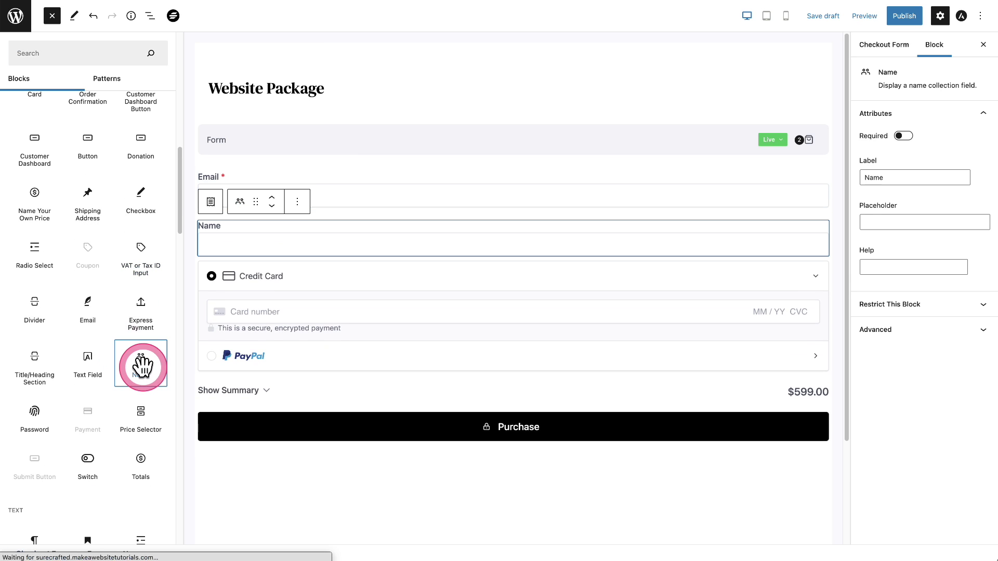
{"action": "left_click", "coordinate": [88, 376]}
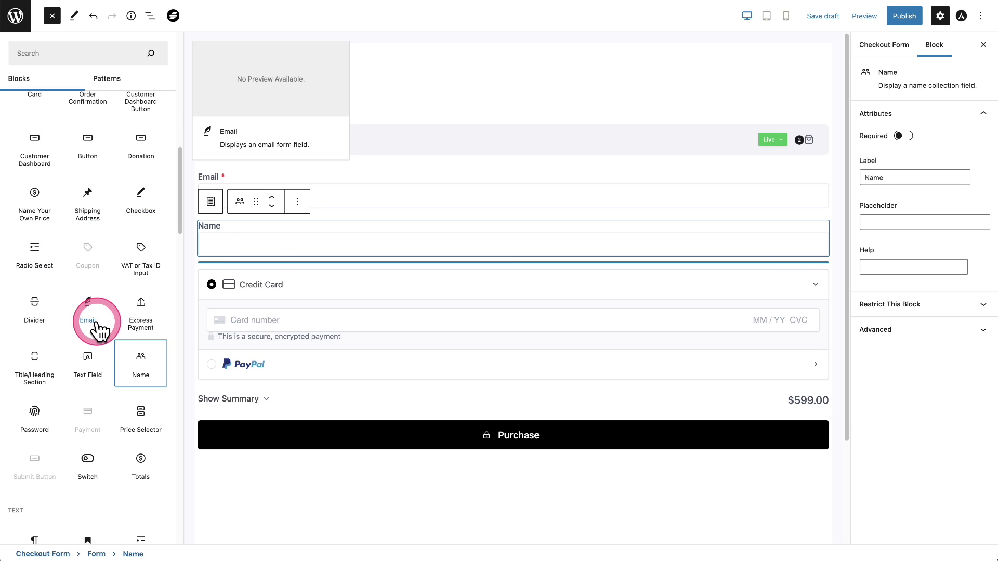
{"action": "left_click_drag", "start_coordinate": [99, 330], "coordinate": [93, 291]}
- Move the Name field above the Email field
{"action": "scroll", "coordinate": [94, 295], "scroll_direction": "up", "scroll_amount": 2}
{"action": "scroll", "coordinate": [94, 291], "scroll_direction": "up", "scroll_amount": 4}
{"action": "left_click", "coordinate": [331, 240]}
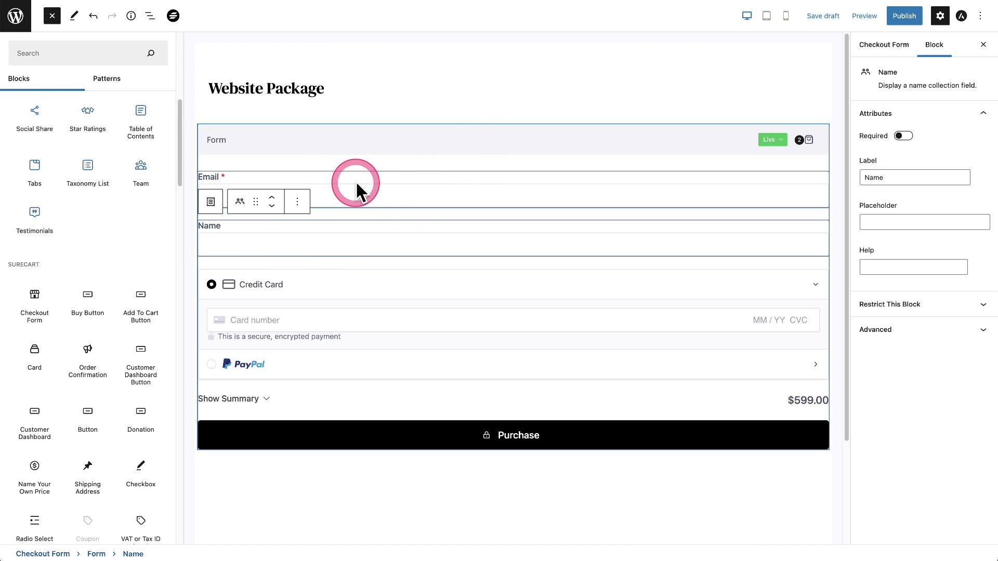
{"action": "left_click", "coordinate": [270, 199]}
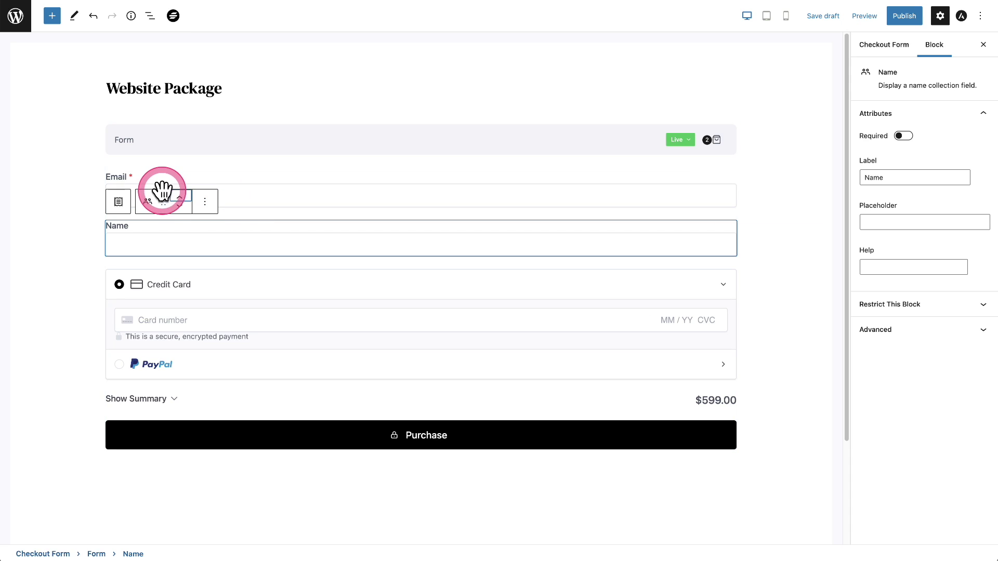
{"action": "left_click", "coordinate": [181, 197]}
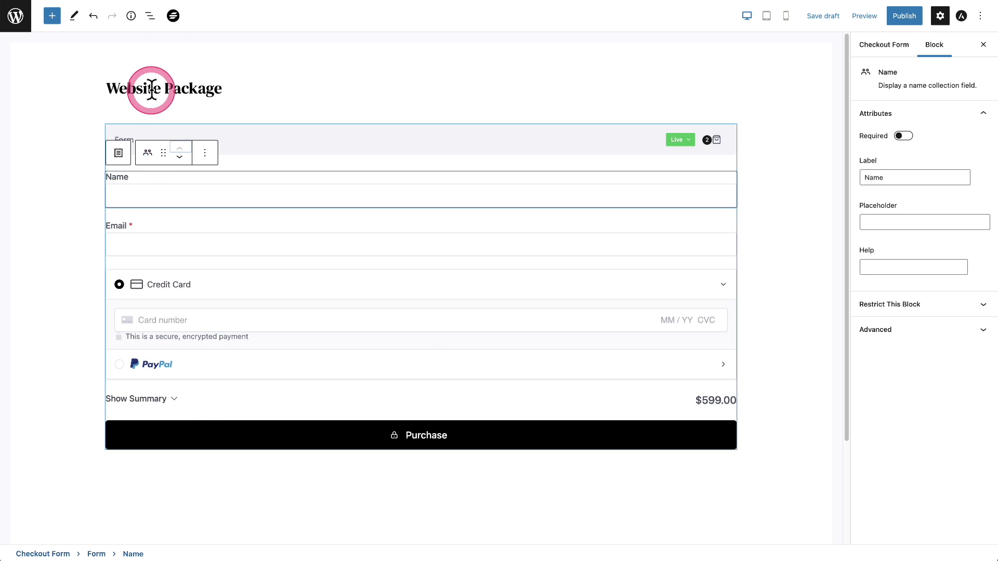
- Turn off Collapsible on the Totals block so line items and the $599.00 total always show
{"action": "left_click", "coordinate": [151, 16]}
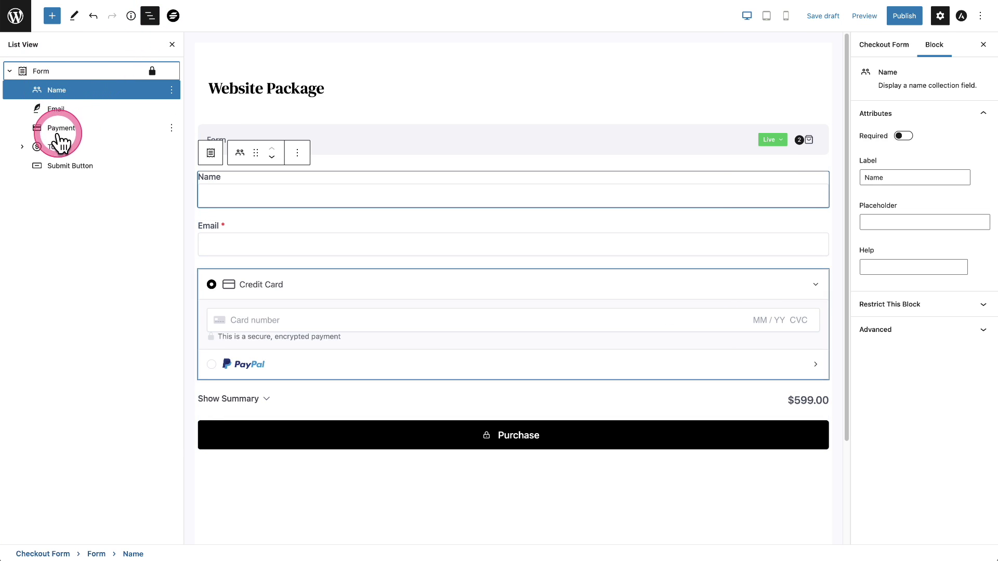
{"action": "left_click", "coordinate": [23, 148]}
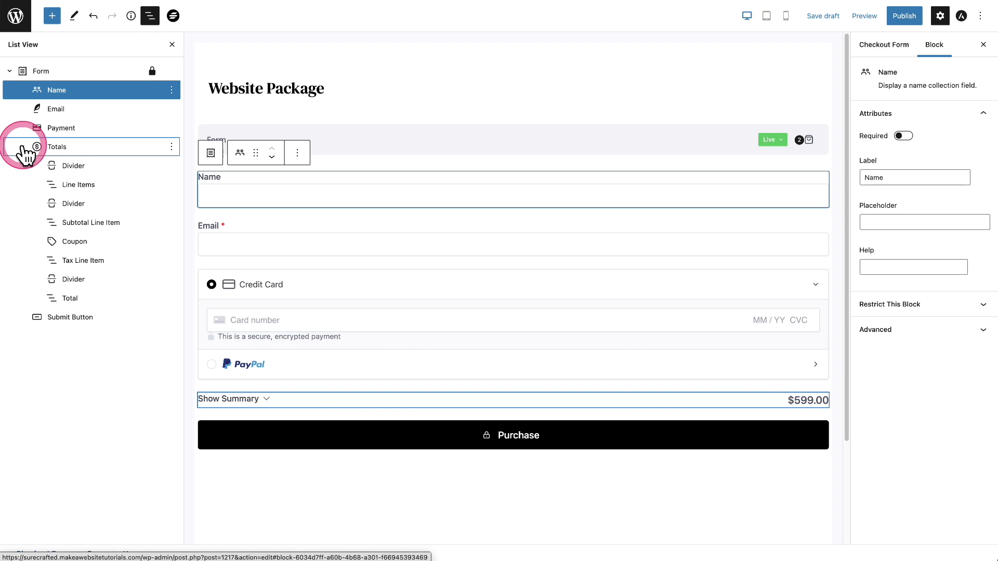
{"action": "left_click", "coordinate": [268, 400]}
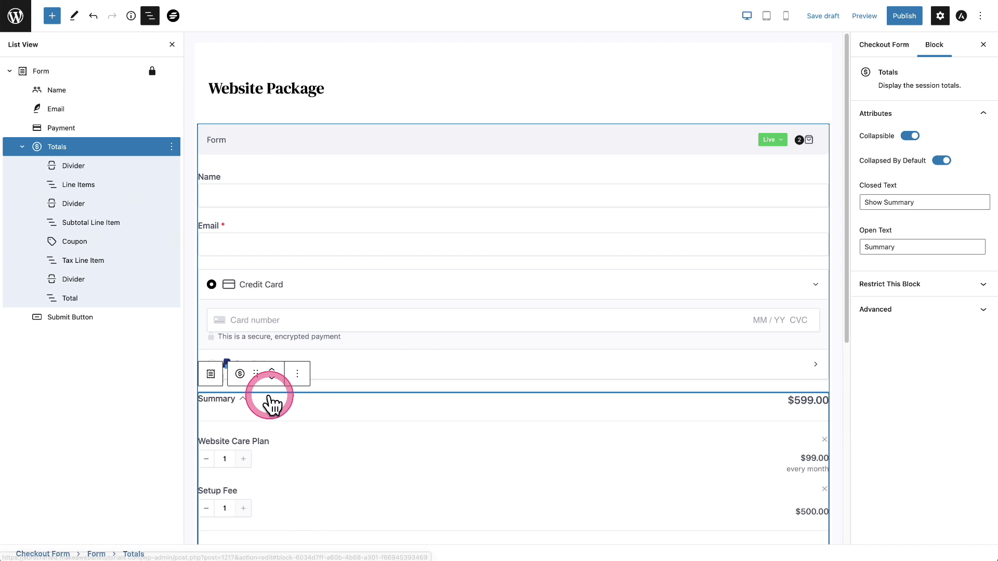
{"action": "left_click", "coordinate": [304, 372]}
{"action": "scroll", "coordinate": [307, 377], "scroll_direction": "down", "scroll_amount": 6}
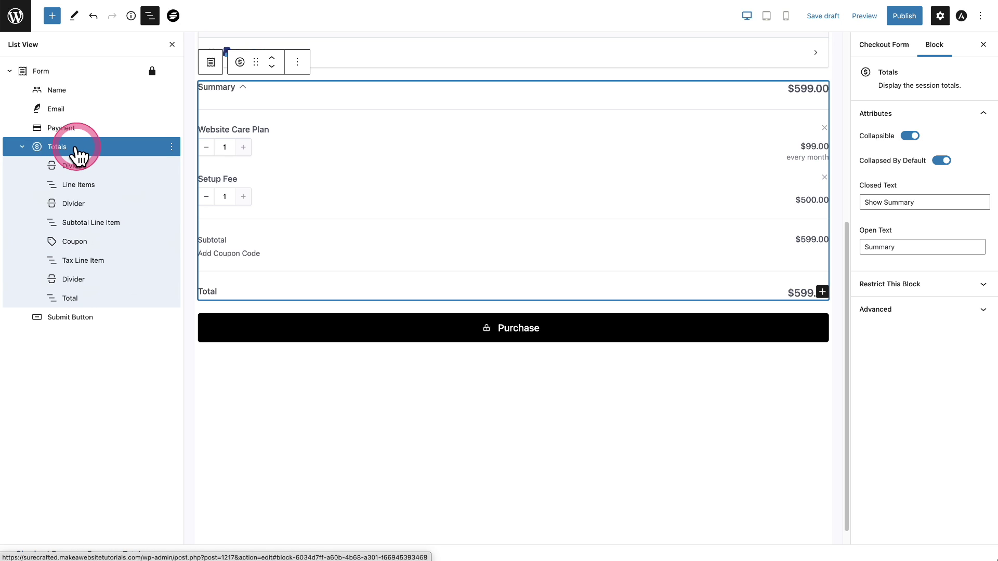
{"action": "left_click", "coordinate": [910, 136]}
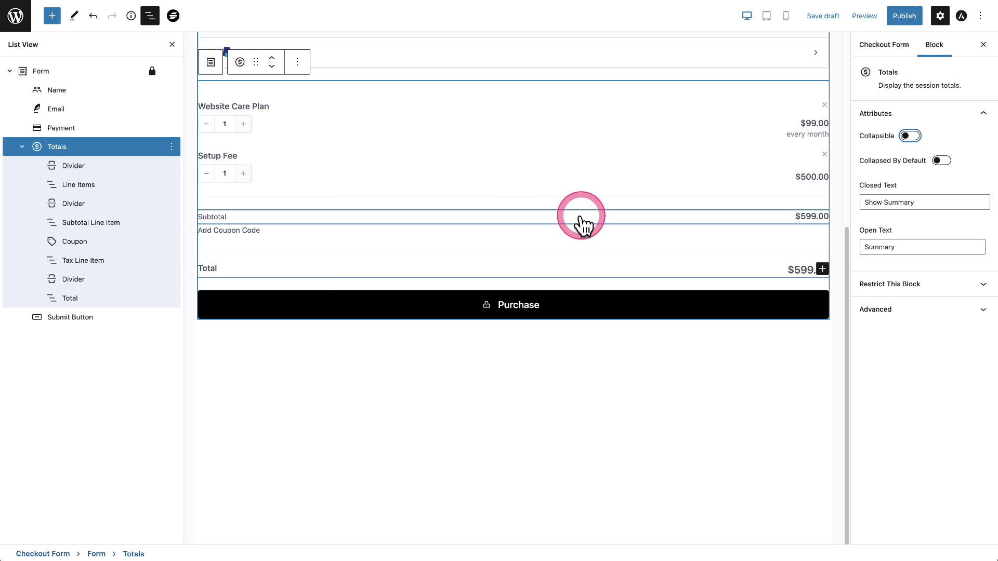
{"action": "scroll", "coordinate": [525, 221], "scroll_direction": "up", "scroll_amount": 3}
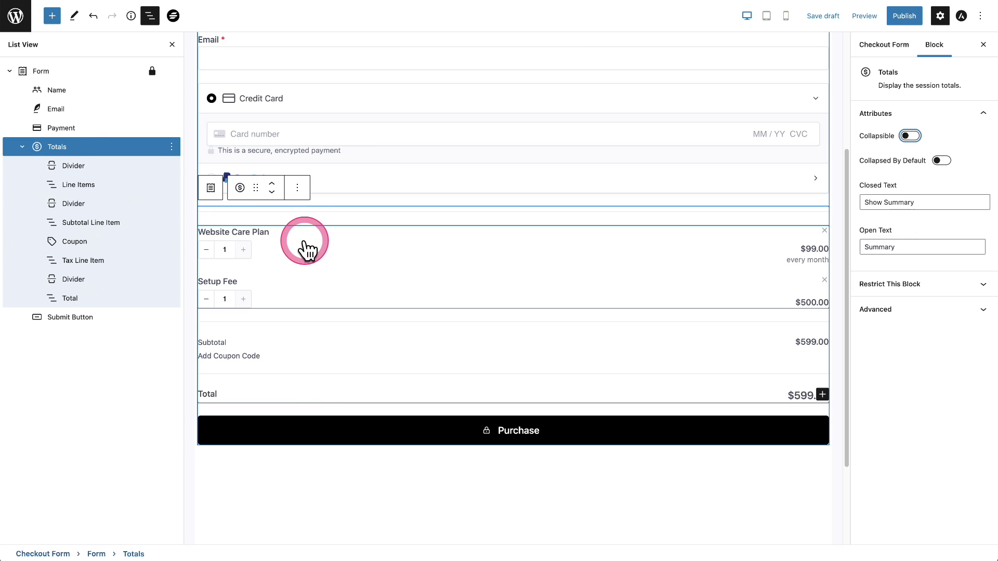
- Turn off both Removable and Editable on the Line Items block
{"action": "left_click", "coordinate": [341, 258]}
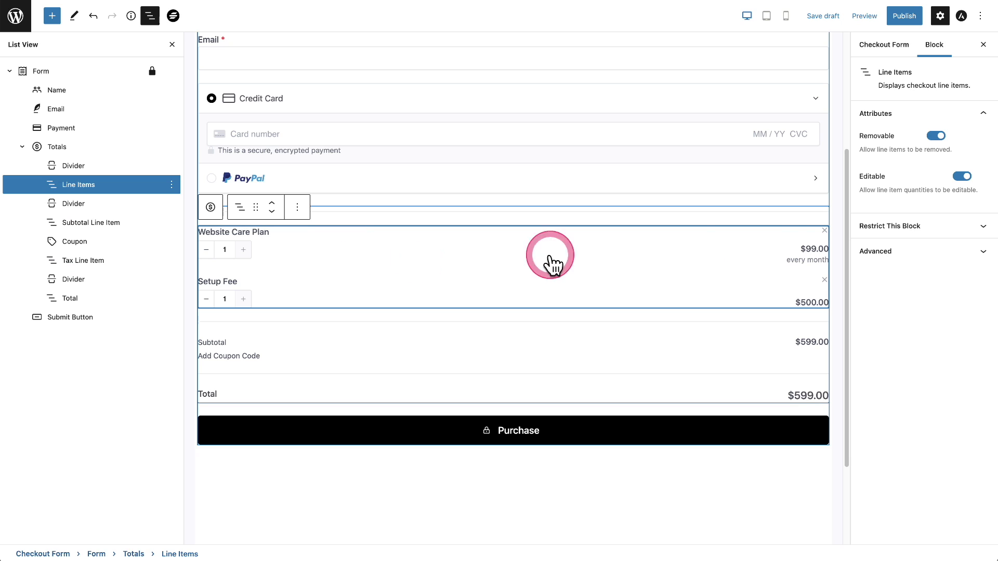
{"action": "left_click", "coordinate": [935, 137]}
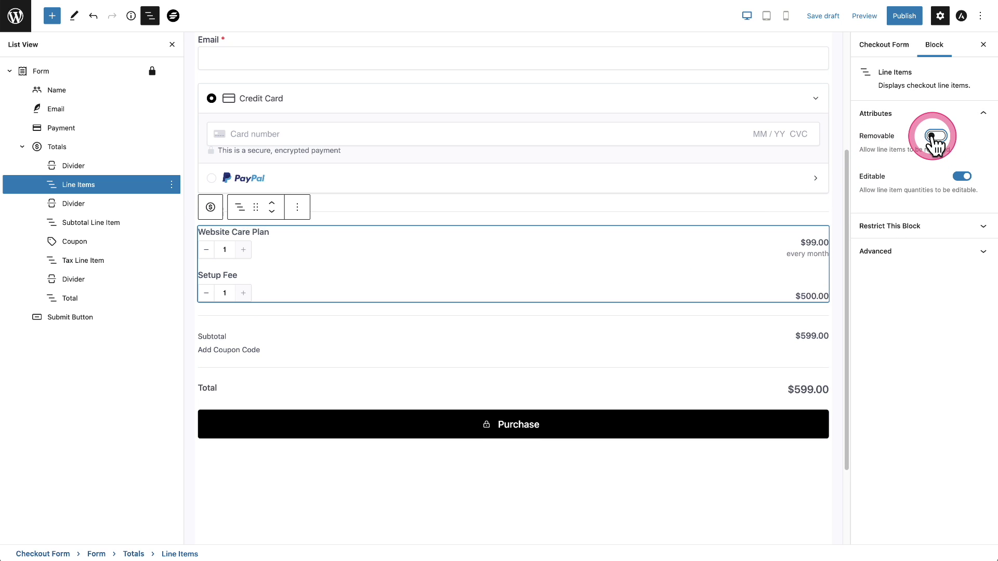
{"action": "left_click", "coordinate": [962, 177]}
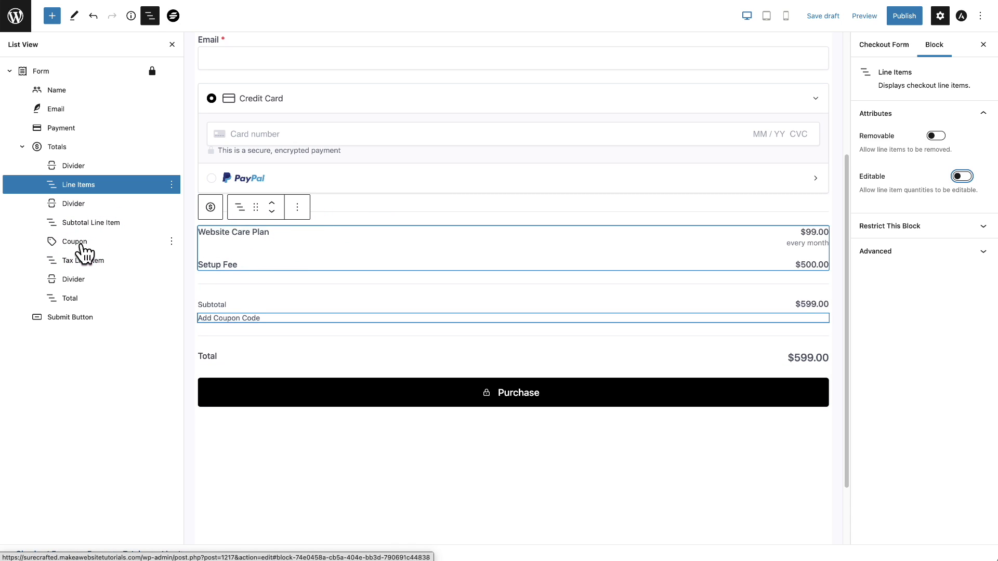
- Remove the Coupon block from the checkout form
{"action": "left_click", "coordinate": [87, 249]}
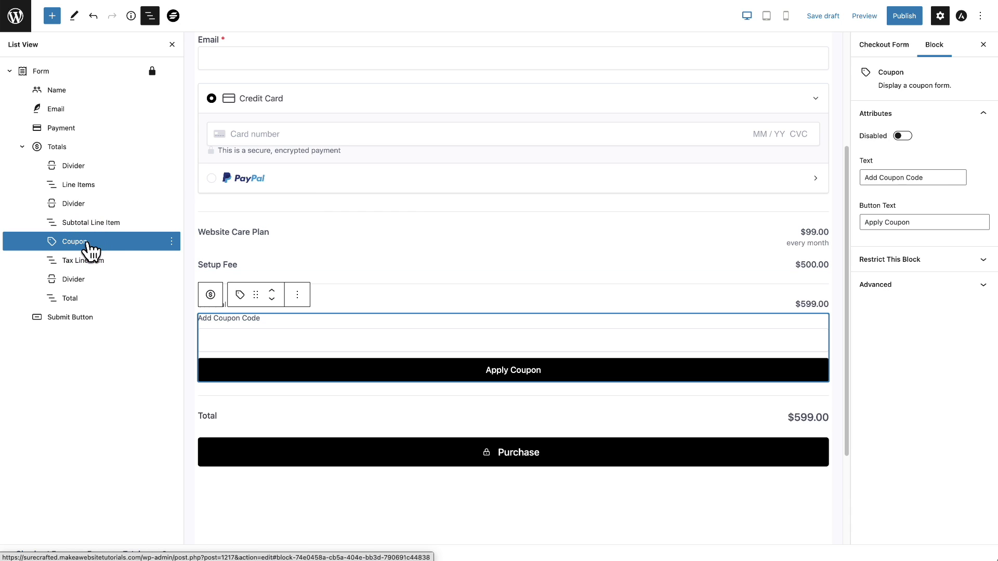
{"action": "left_click", "coordinate": [297, 294]}
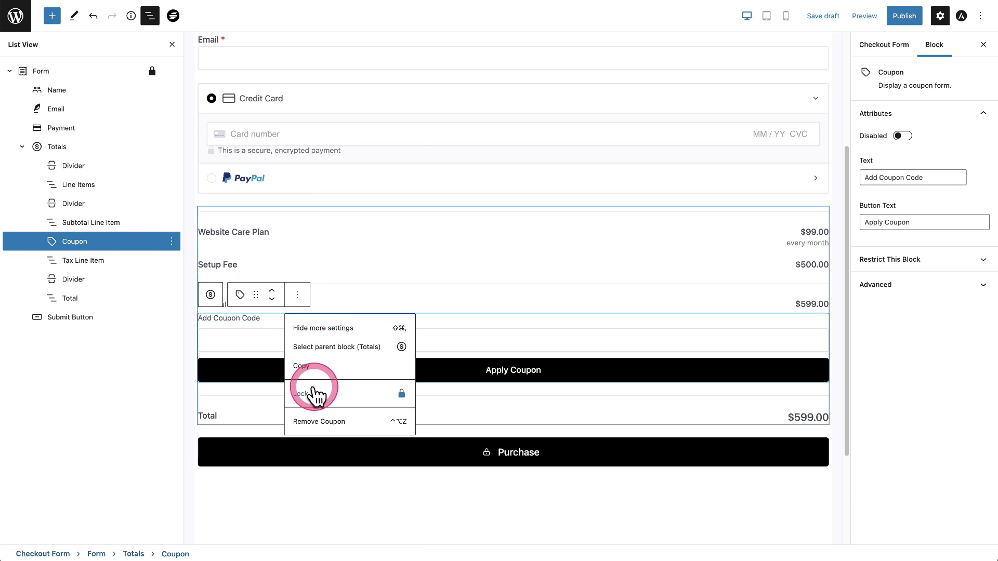
{"action": "left_click", "coordinate": [318, 422]}
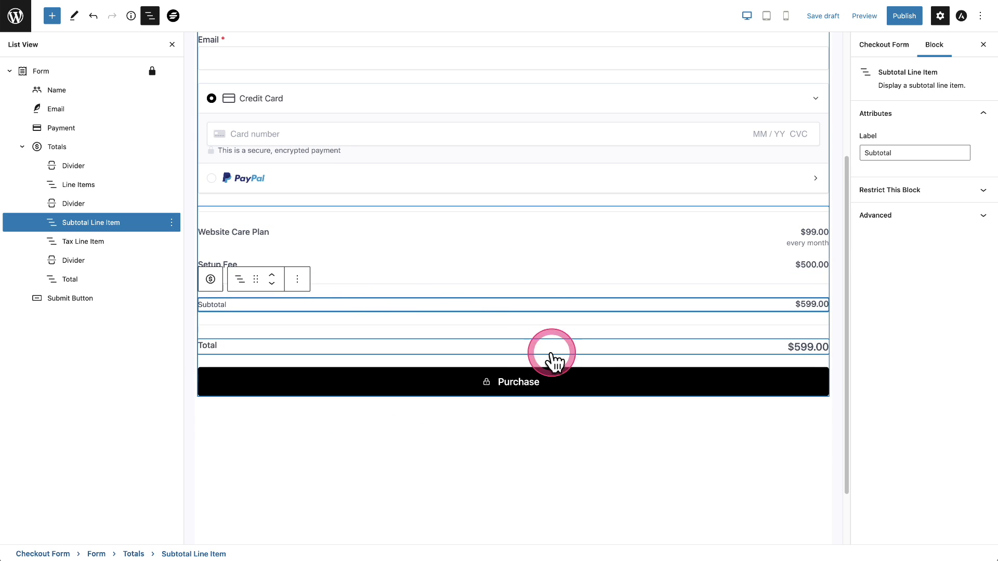
- Enable 'Show total due in button text' on the Purchase button
{"action": "left_click", "coordinate": [628, 387]}
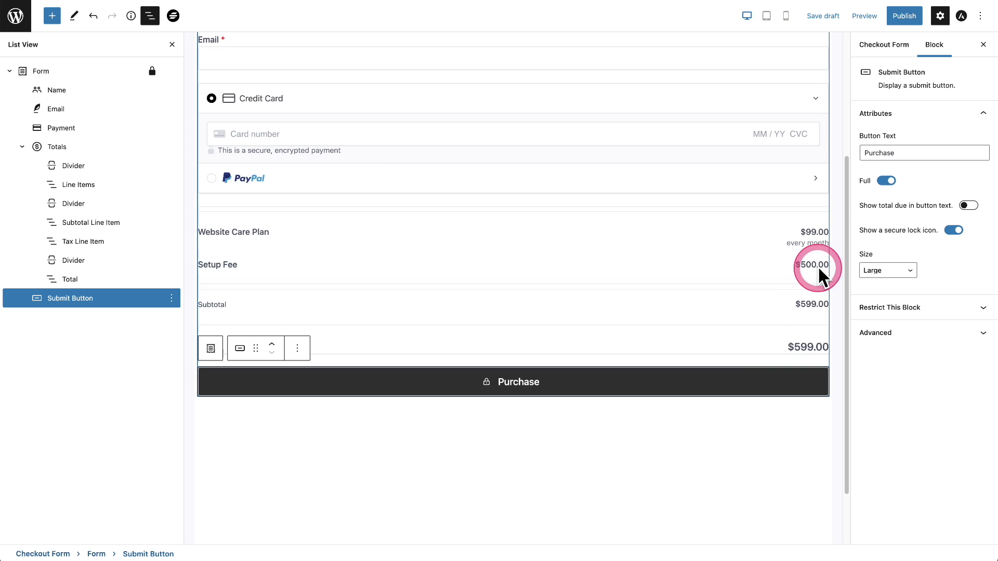
{"action": "left_click", "coordinate": [859, 218]}
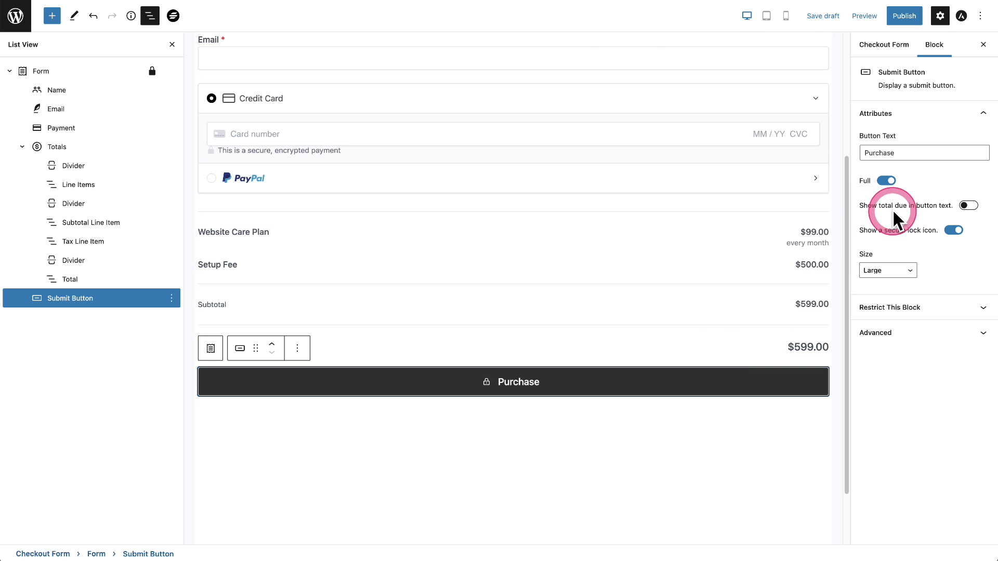
{"action": "left_click", "coordinate": [965, 206]}
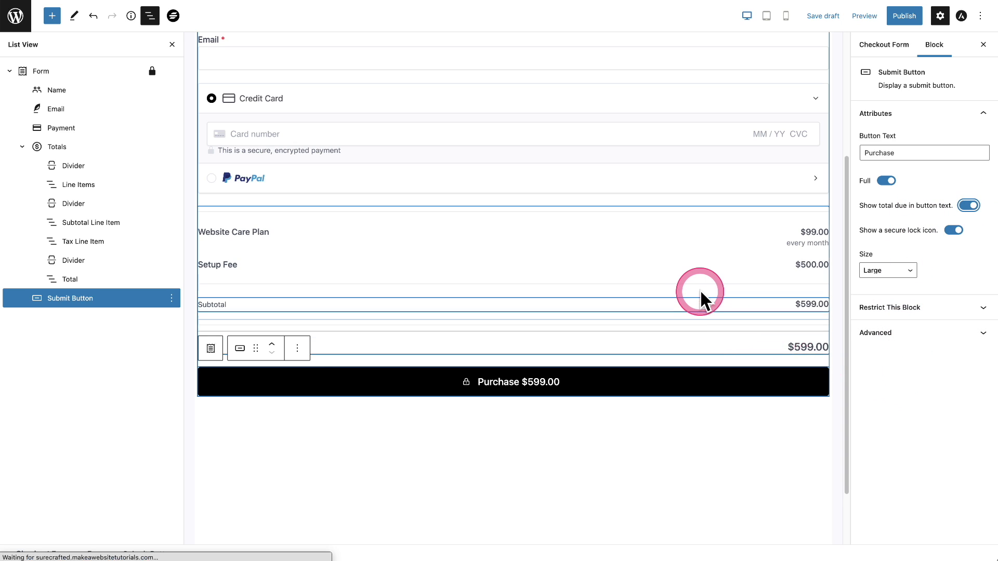
- Publish the Website Package form, switch it from Live to Test mode, and save it
{"action": "left_click", "coordinate": [907, 18]}
{"action": "left_click", "coordinate": [898, 17]}
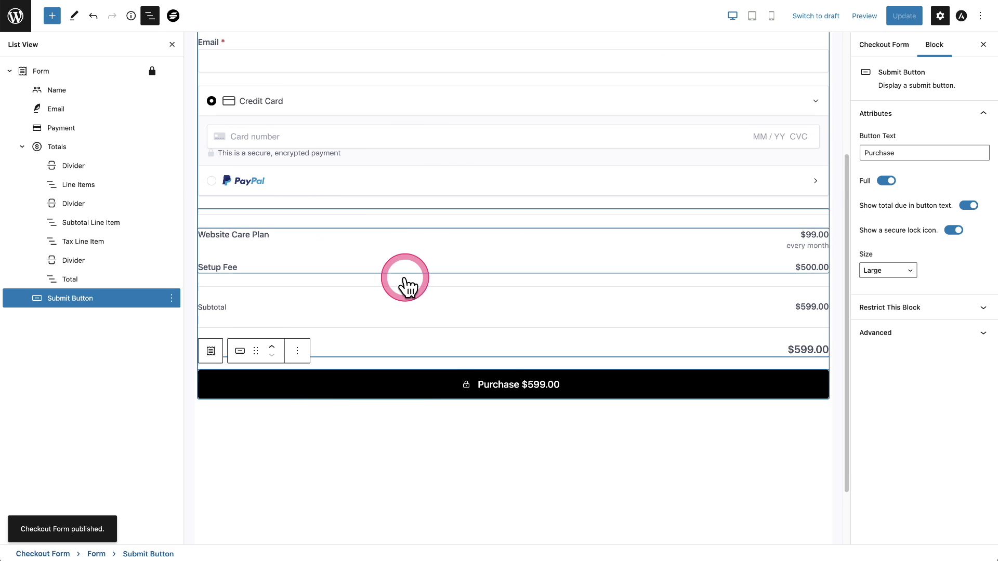
{"action": "scroll", "coordinate": [369, 202], "scroll_direction": "up", "scroll_amount": 4}
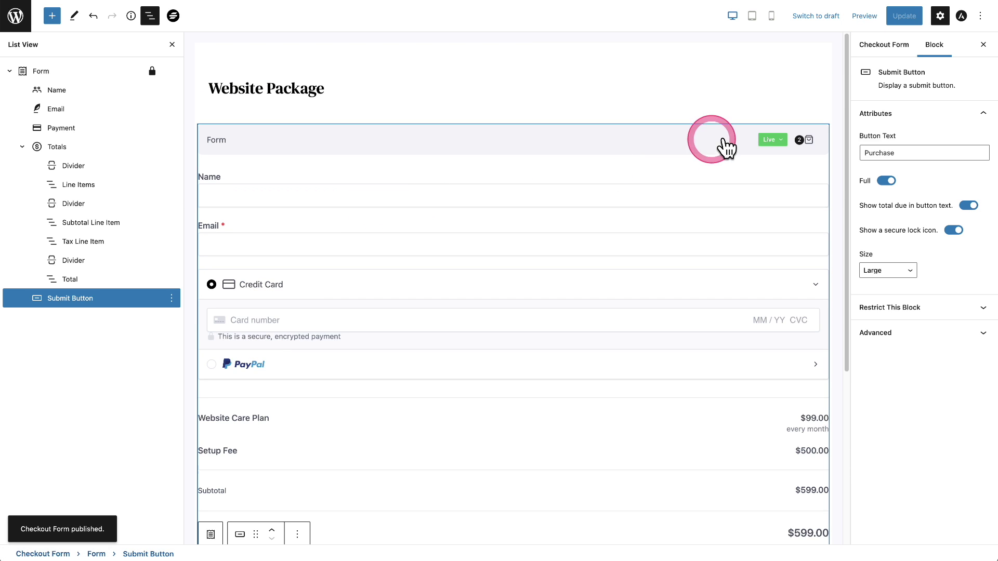
{"action": "left_click", "coordinate": [775, 140]}
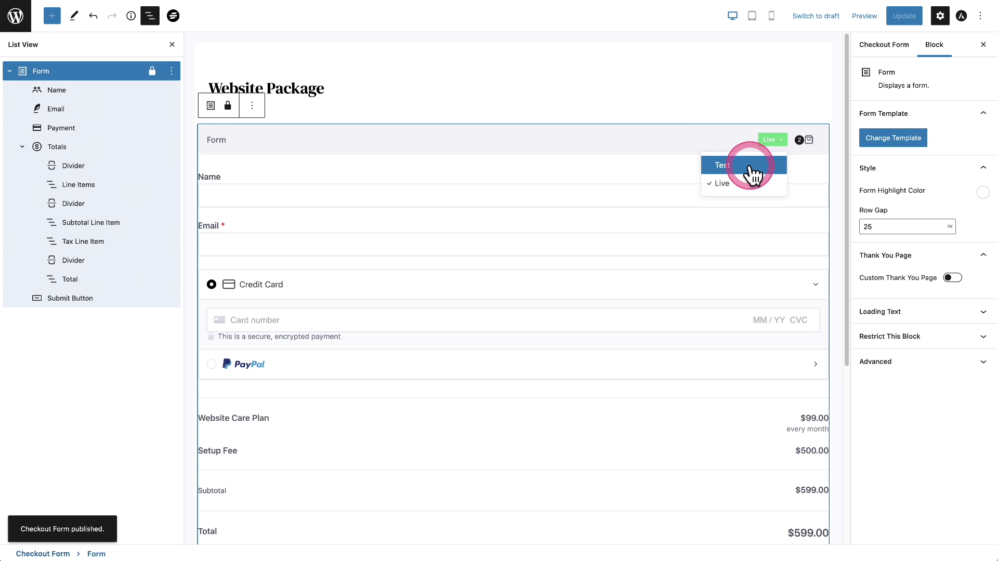
{"action": "left_click", "coordinate": [901, 17]}
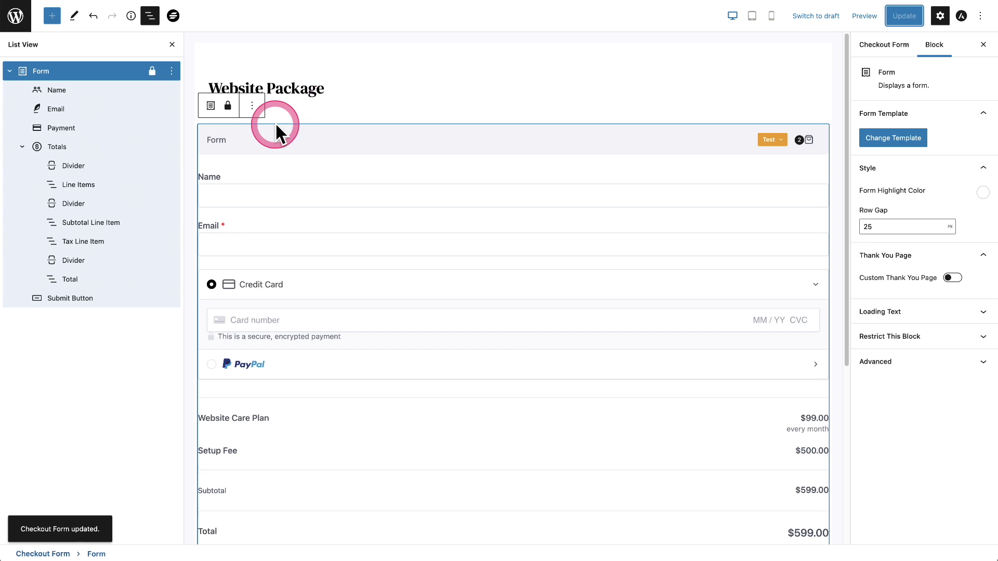
{"action": "left_click", "coordinate": [20, 27]}
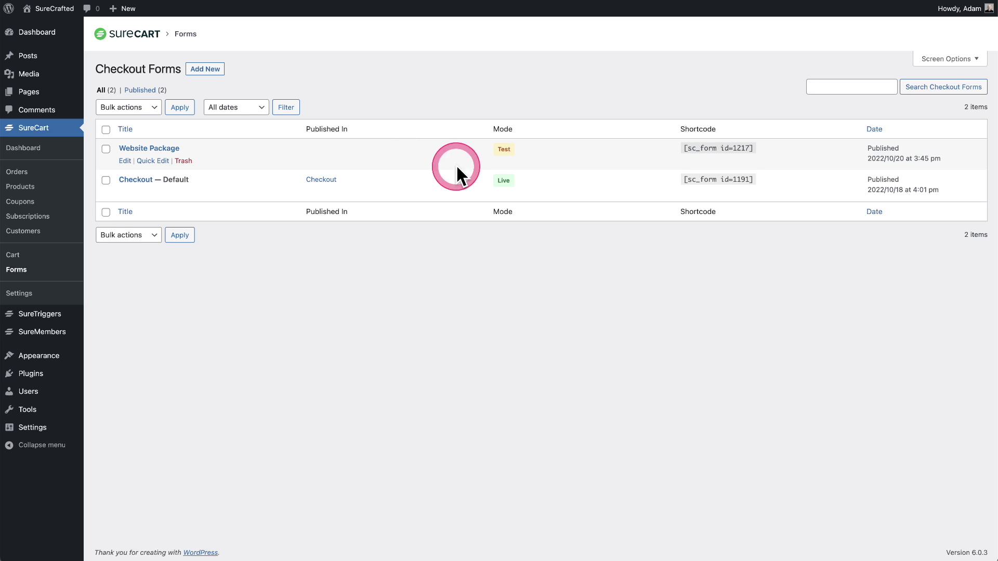
- Select the Website Package form's shortcode, then start a new blank page
{"action": "left_click_drag", "start_coordinate": [753, 149], "coordinate": [682, 148]}
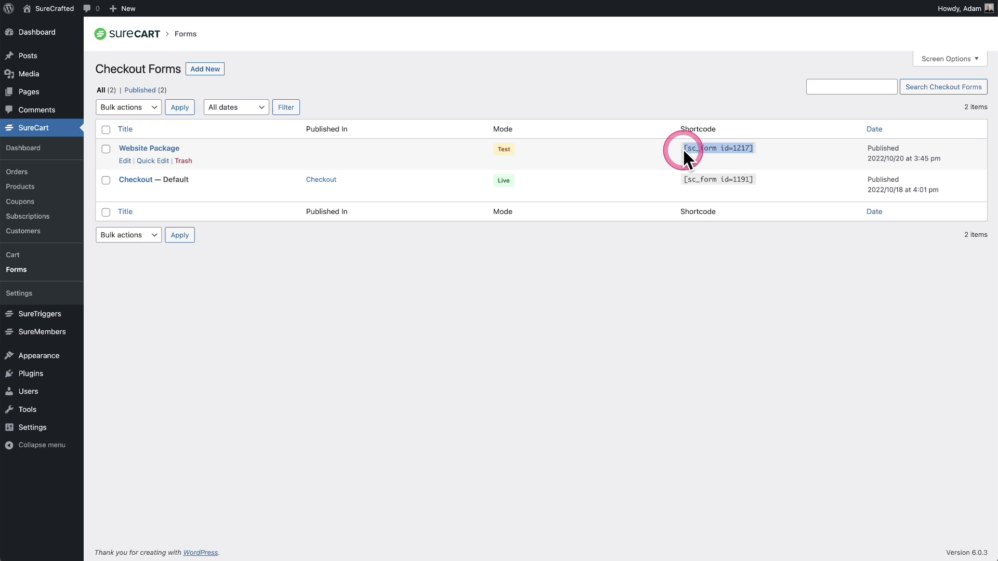
{"action": "left_click", "coordinate": [595, 153]}
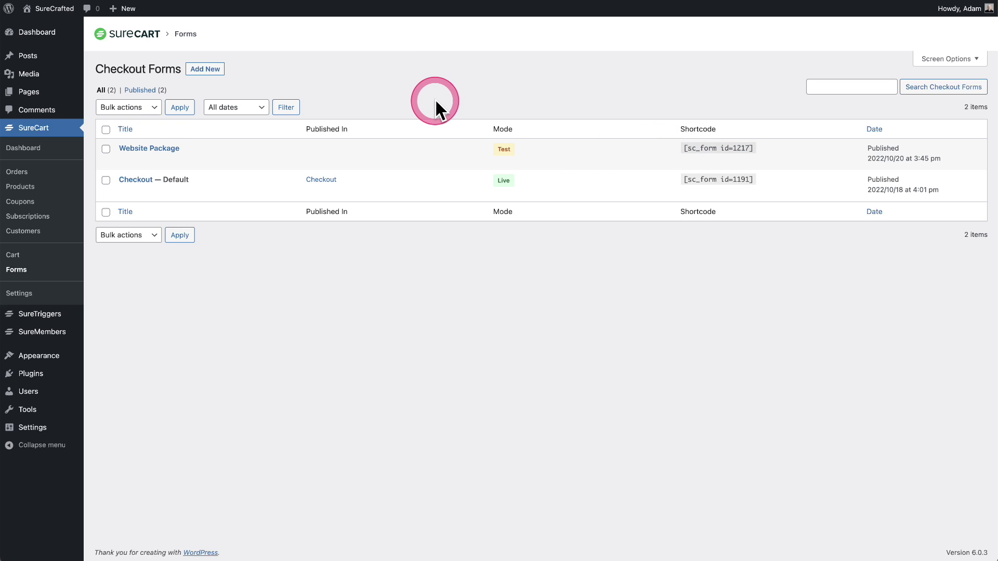
{"action": "left_click", "coordinate": [35, 98]}
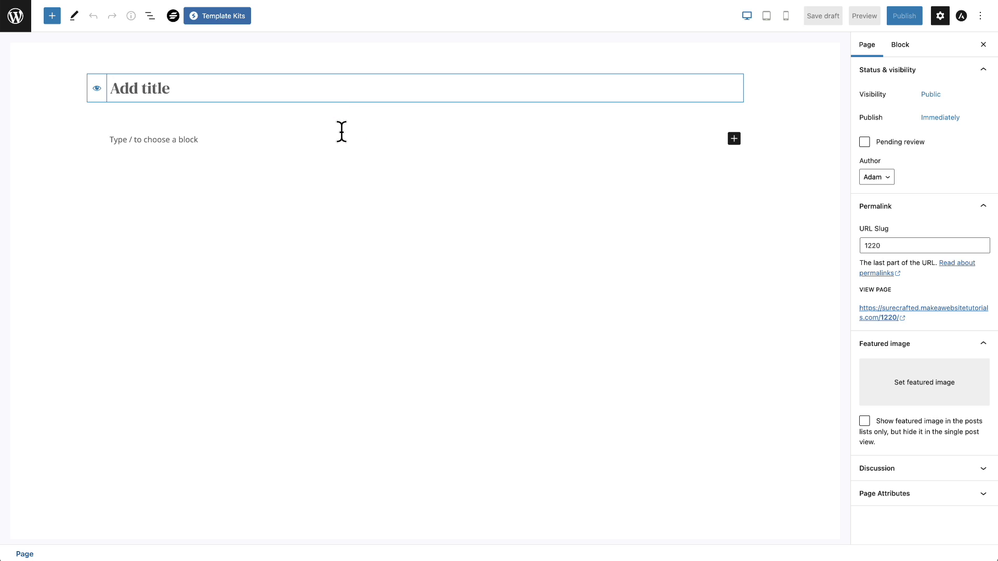
- Paste the page title and insert a Checkout Form block using the Website Package form
{"action": "type", "text": "Website Package"}
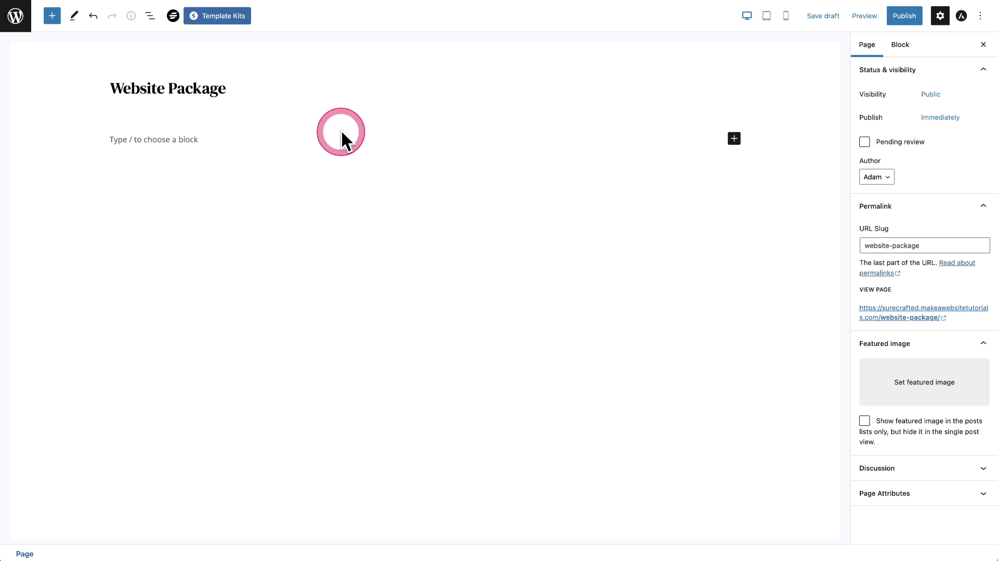
{"action": "left_click", "coordinate": [50, 17]}
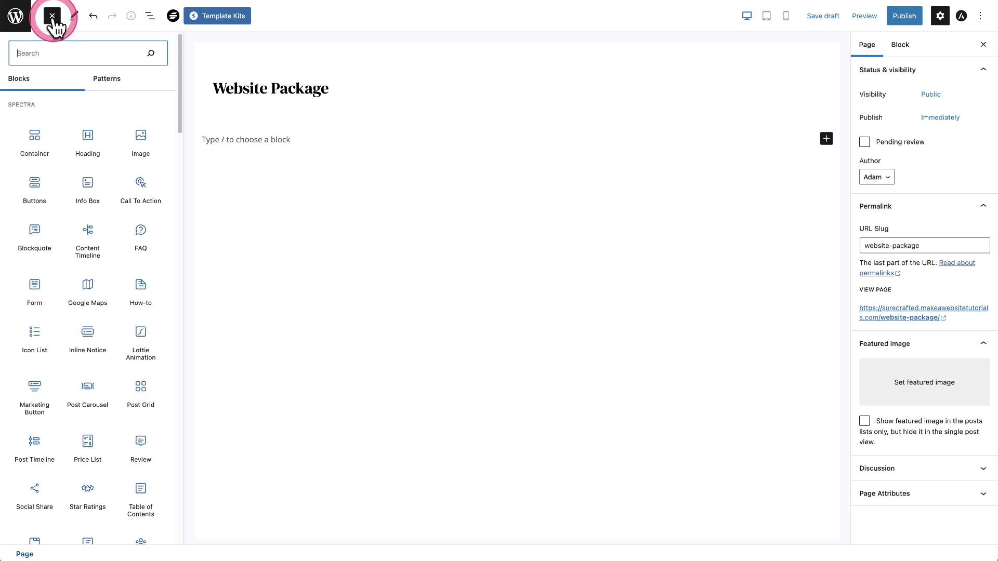
{"action": "scroll", "coordinate": [91, 178], "scroll_direction": "down", "scroll_amount": 7}
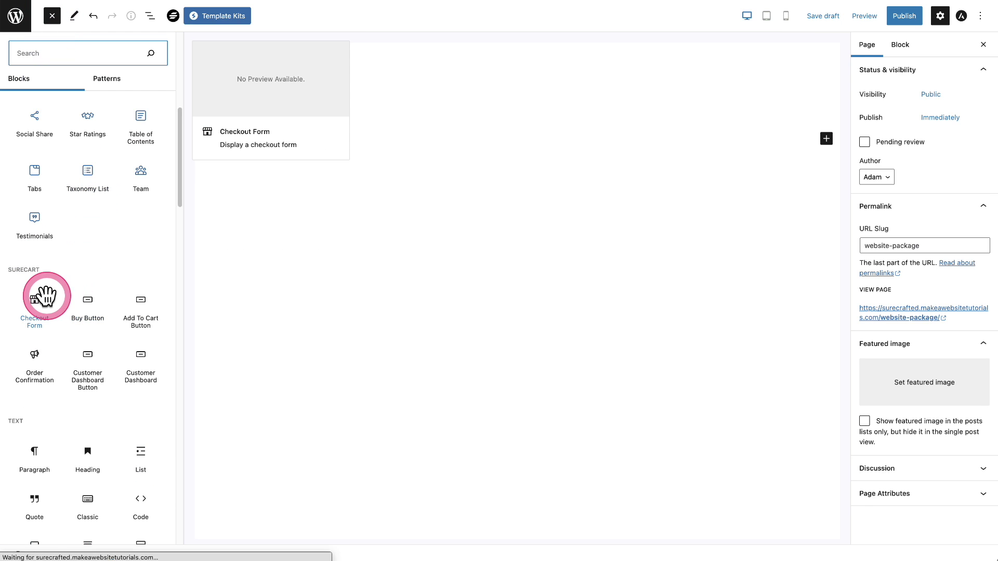
{"action": "left_click", "coordinate": [34, 307]}
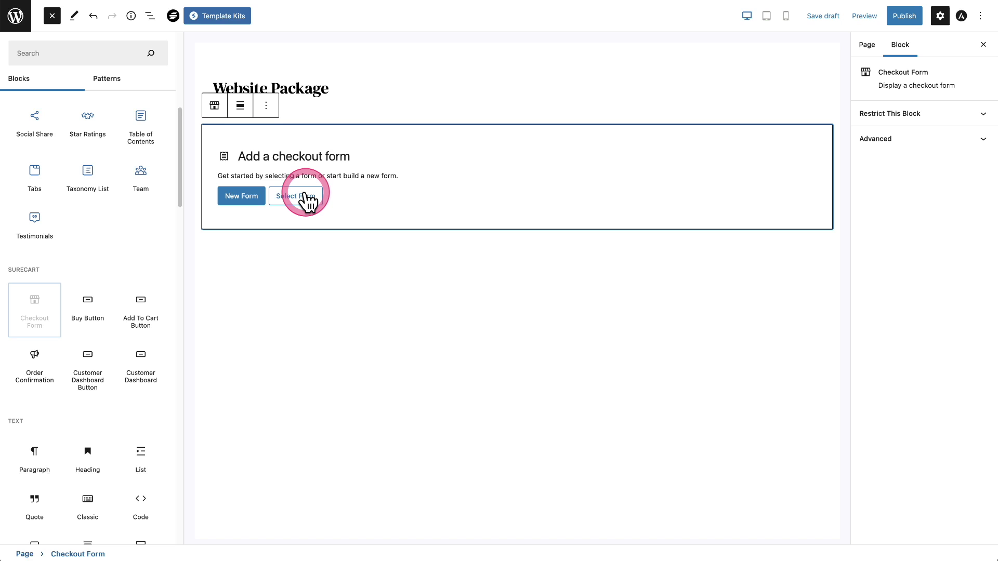
{"action": "left_click", "coordinate": [307, 199]}
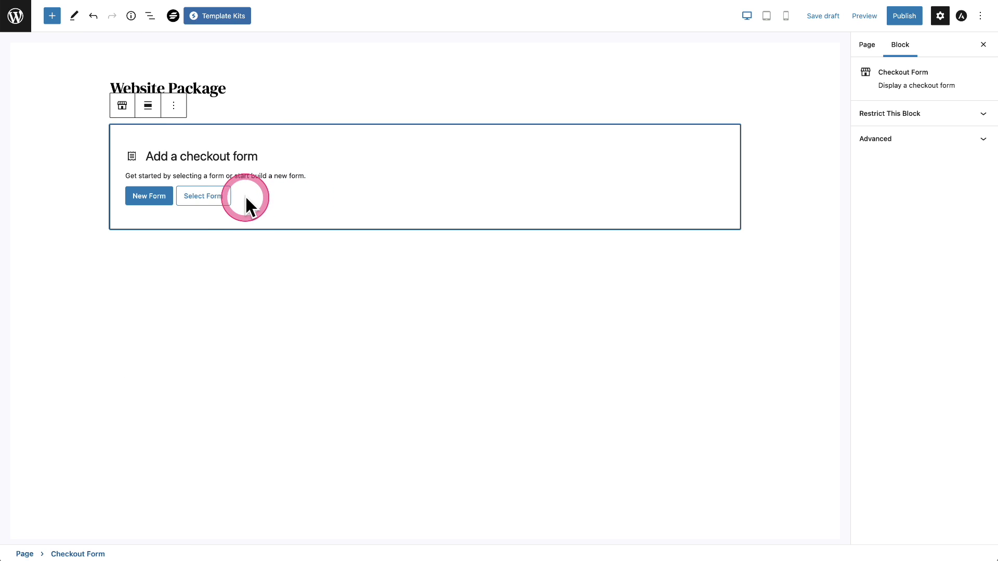
{"action": "left_click", "coordinate": [210, 196]}
{"action": "left_click", "coordinate": [249, 182]}
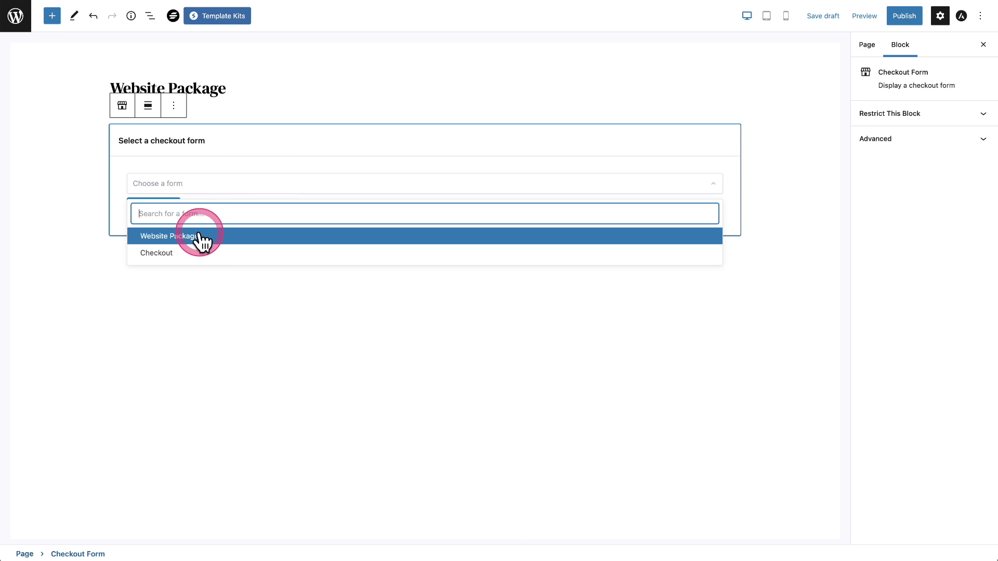
{"action": "left_click", "coordinate": [201, 240]}
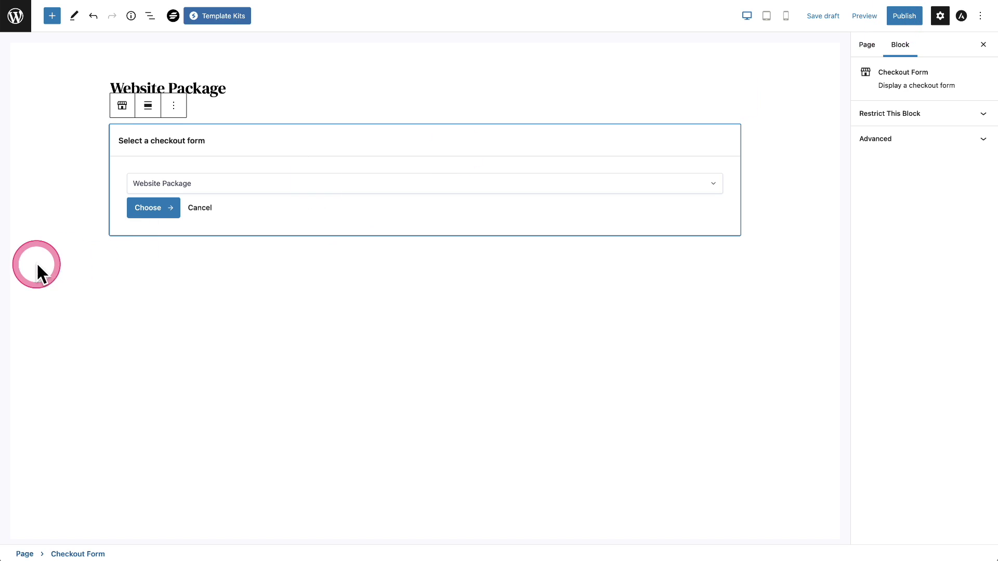
{"action": "left_click", "coordinate": [146, 208]}
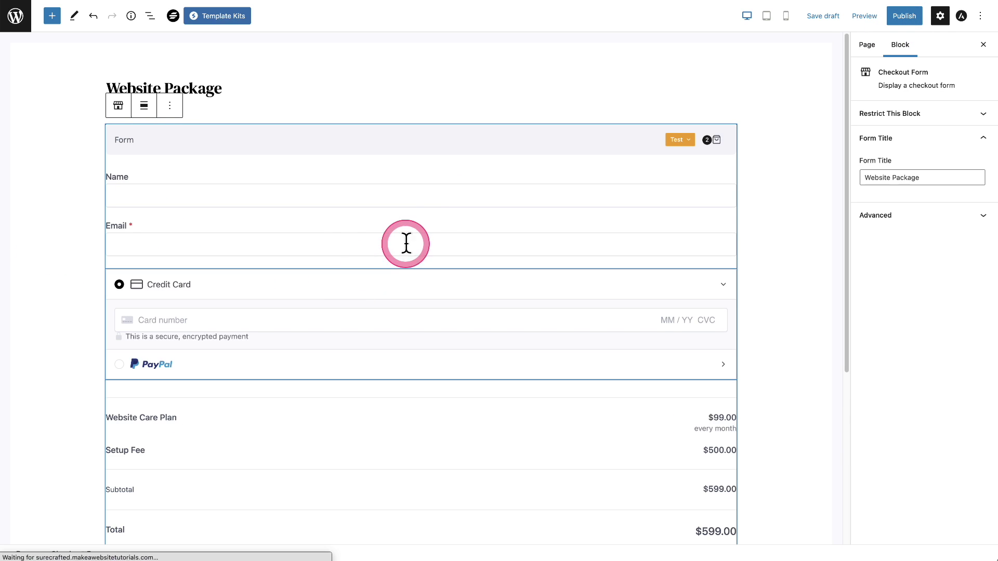
- Publish the Website Package page
{"action": "scroll", "coordinate": [416, 234], "scroll_direction": "down", "scroll_amount": 3}
{"action": "scroll", "coordinate": [435, 230], "scroll_direction": "up", "scroll_amount": 2}
{"action": "left_click", "coordinate": [905, 16]}
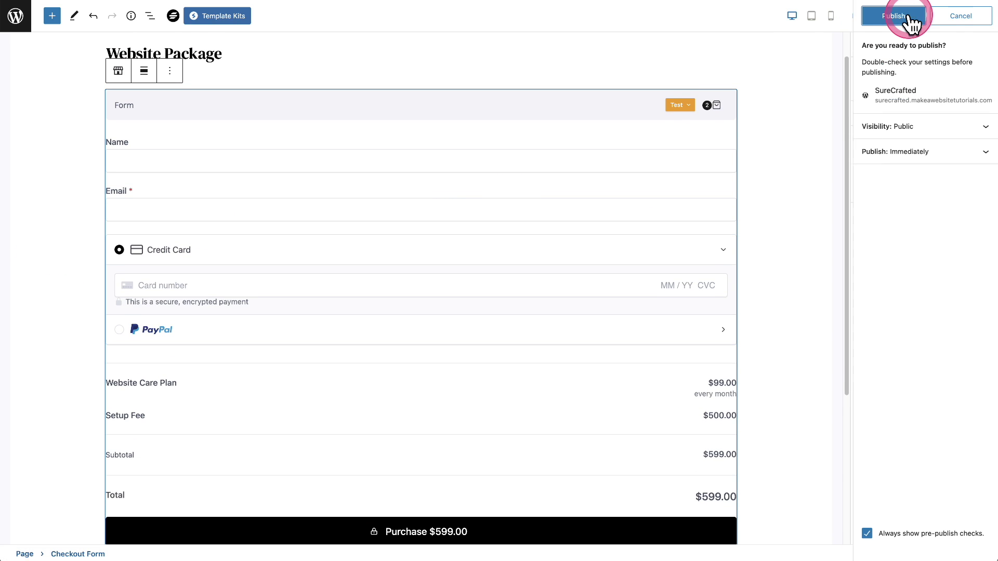
{"action": "left_click", "coordinate": [907, 17]}
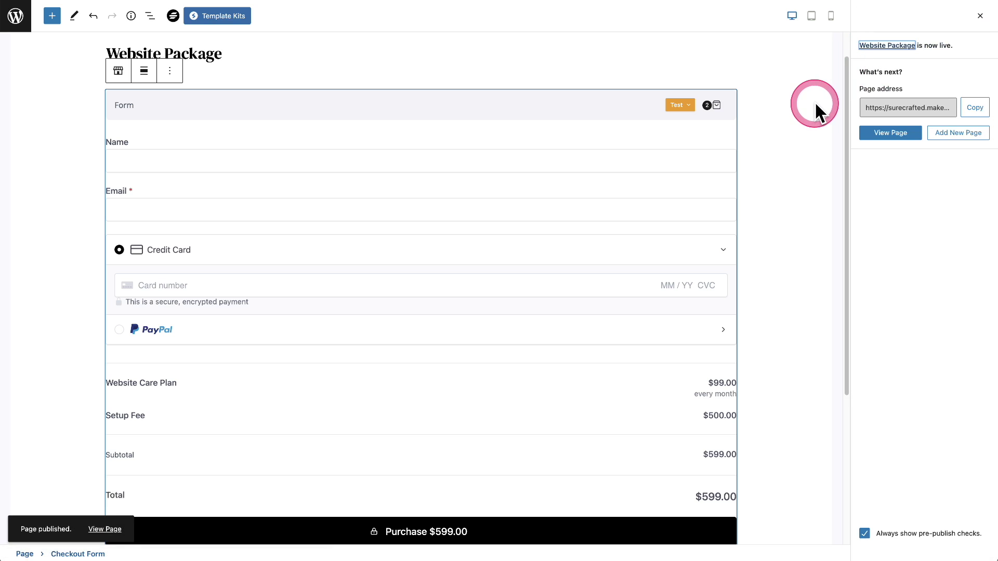
{"action": "left_click", "coordinate": [981, 15]}
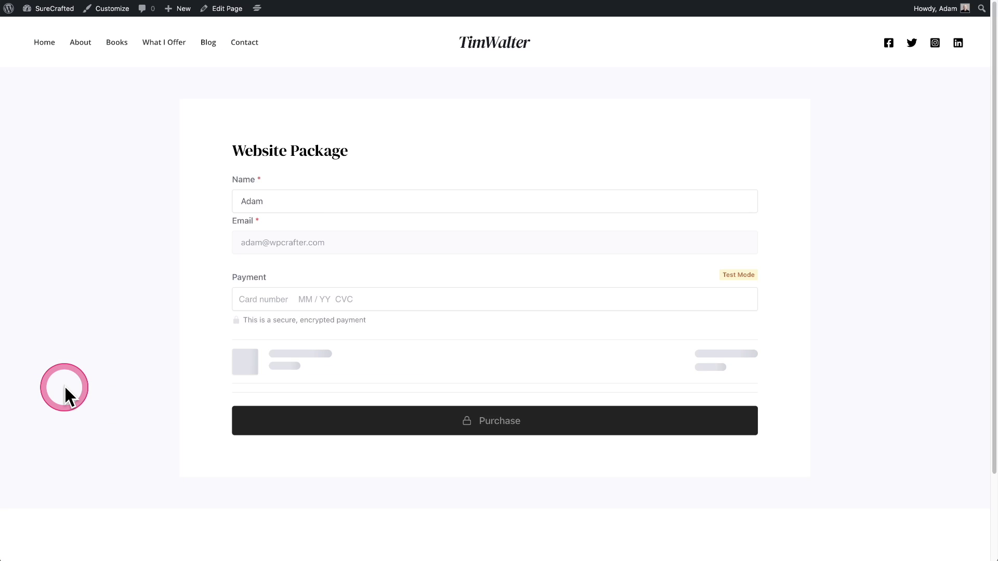
{"action": "scroll", "coordinate": [92, 335], "scroll_direction": "down", "scroll_amount": 1}
{"action": "scroll", "coordinate": [175, 237], "scroll_direction": "down", "scroll_amount": 1}
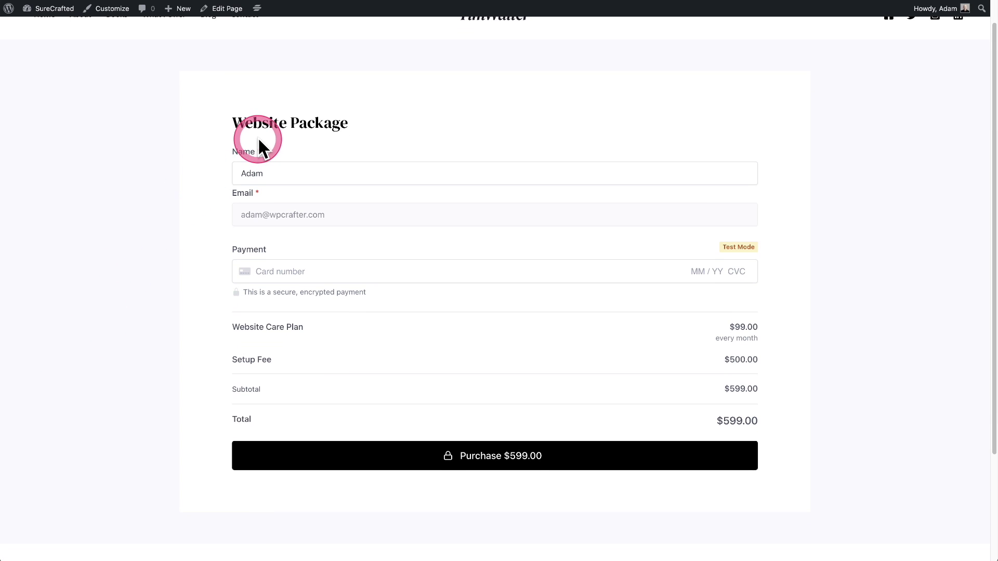